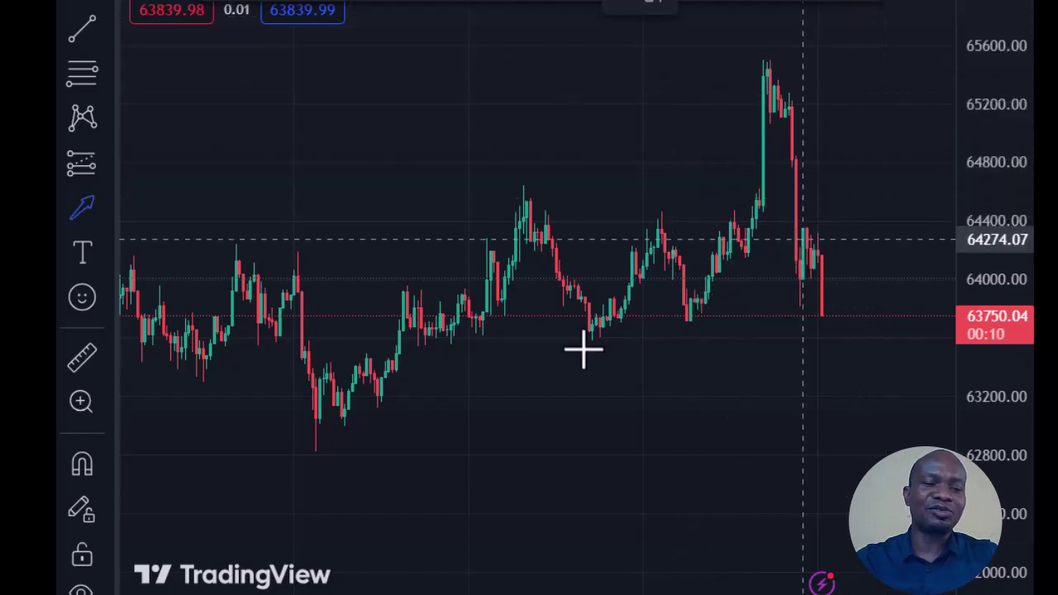
Draw arrows on the price chart along the upswing, the pullback and the start of the following leg.
{"action": "left_click_drag", "start_coordinate": [341, 457], "coordinate": [504, 299]}
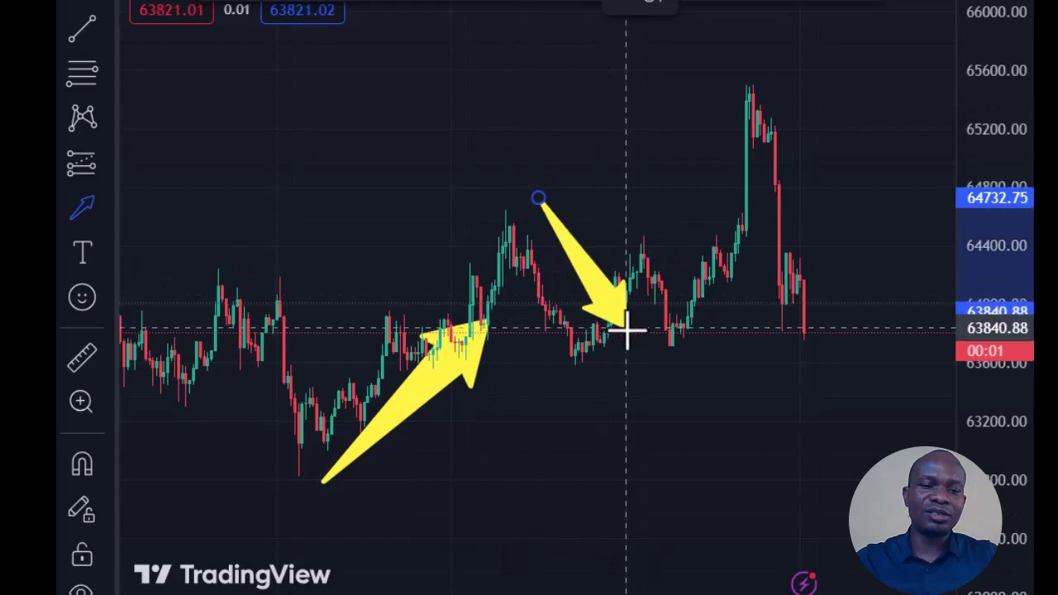
{"action": "left_click_drag", "start_coordinate": [629, 328], "coordinate": [610, 306]}
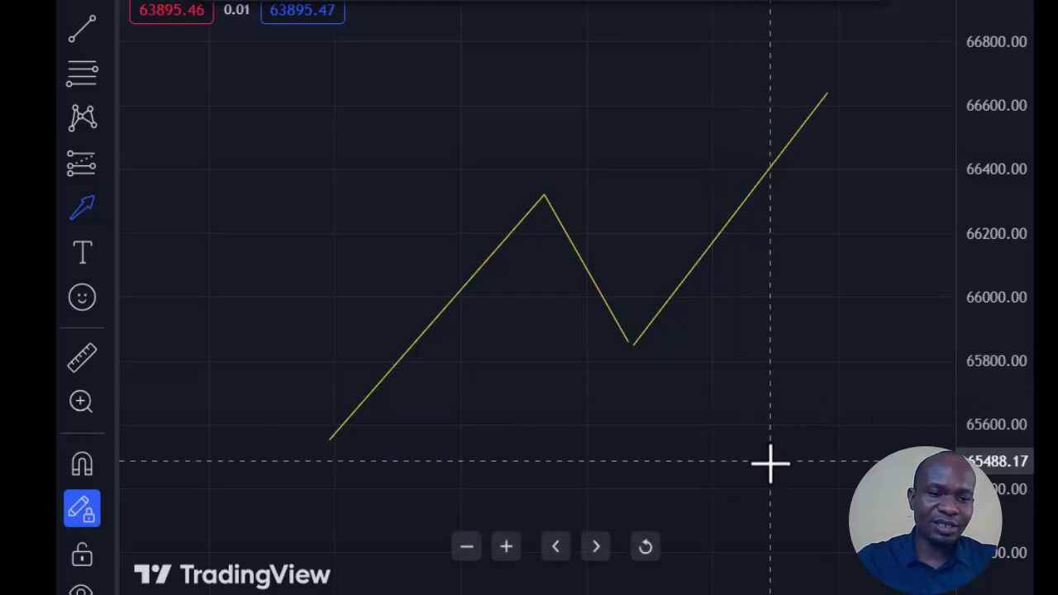
Draw three yellow arrows alongside the zigzag's rising leg, pullback and second rising leg.
{"action": "mouse_move", "coordinate": [340, 444]}
{"action": "left_mouse_down"}
{"action": "mouse_move", "coordinate": [453, 333]}
{"action": "mouse_move", "coordinate": [507, 246]}
{"action": "left_mouse_up"}
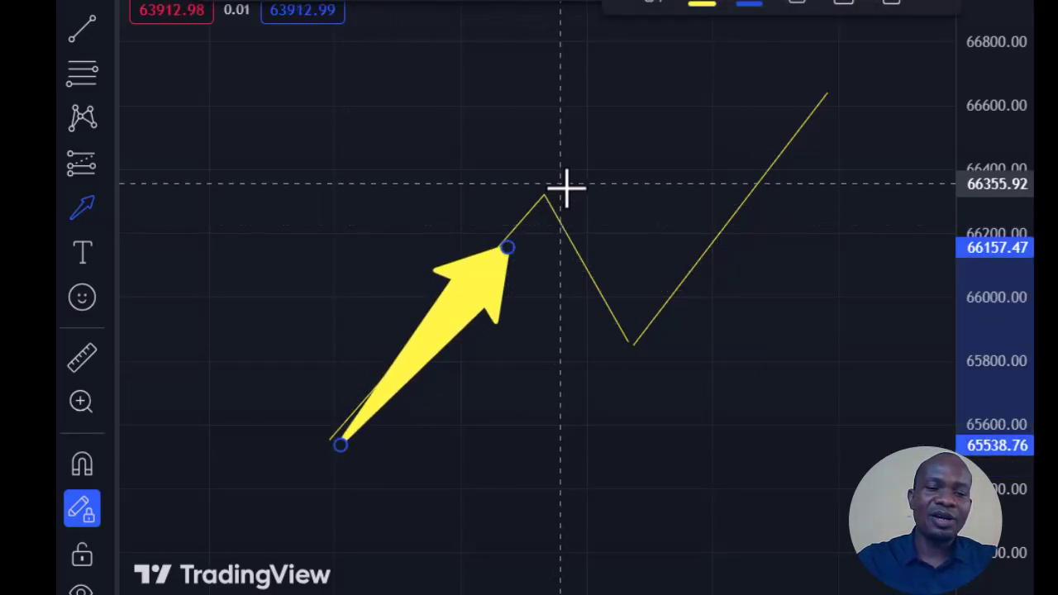
{"action": "left_click_drag", "start_coordinate": [560, 183], "coordinate": [645, 319]}
{"action": "left_click_drag", "start_coordinate": [658, 368], "coordinate": [865, 142]}
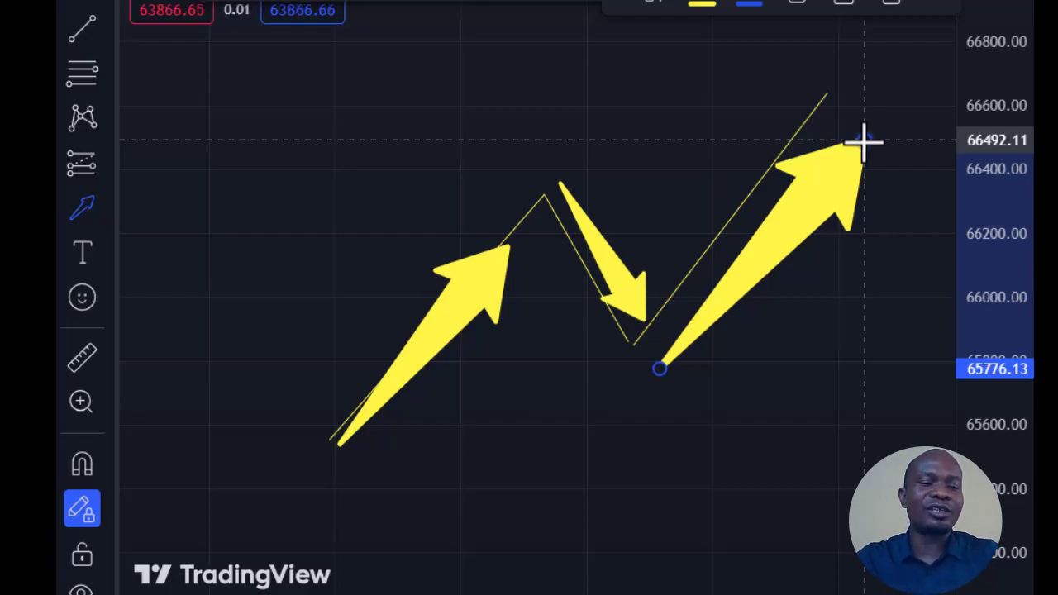
{"action": "left_click", "coordinate": [863, 140]}
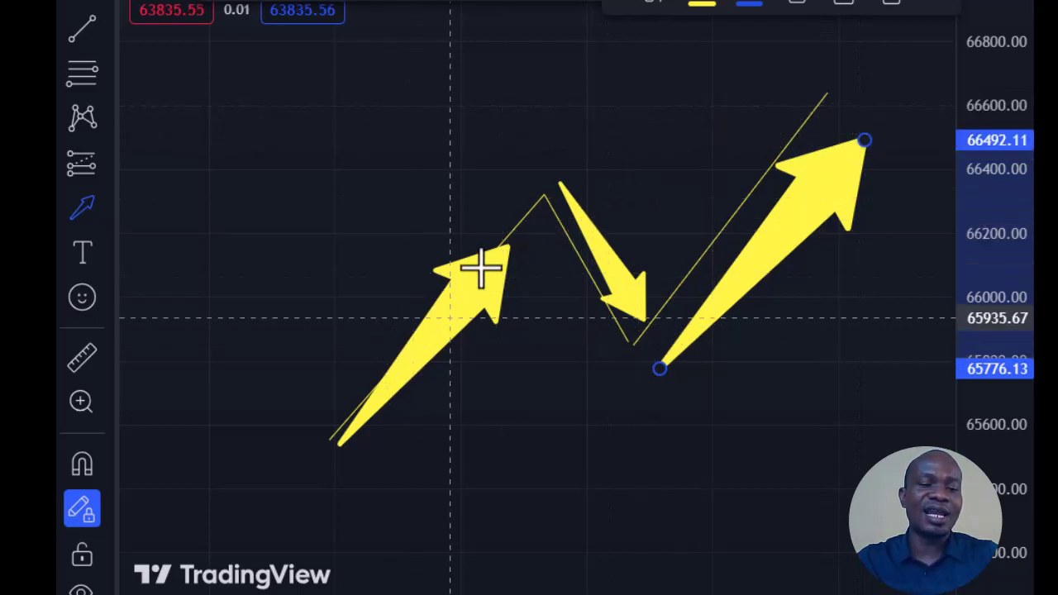
Undo the three arrows drawn along the zigzag.
{"action": "key", "text": "ctrl+z"}
{"action": "key", "text": "ctrl+z"}
{"action": "key", "text": "ctrl+z"}
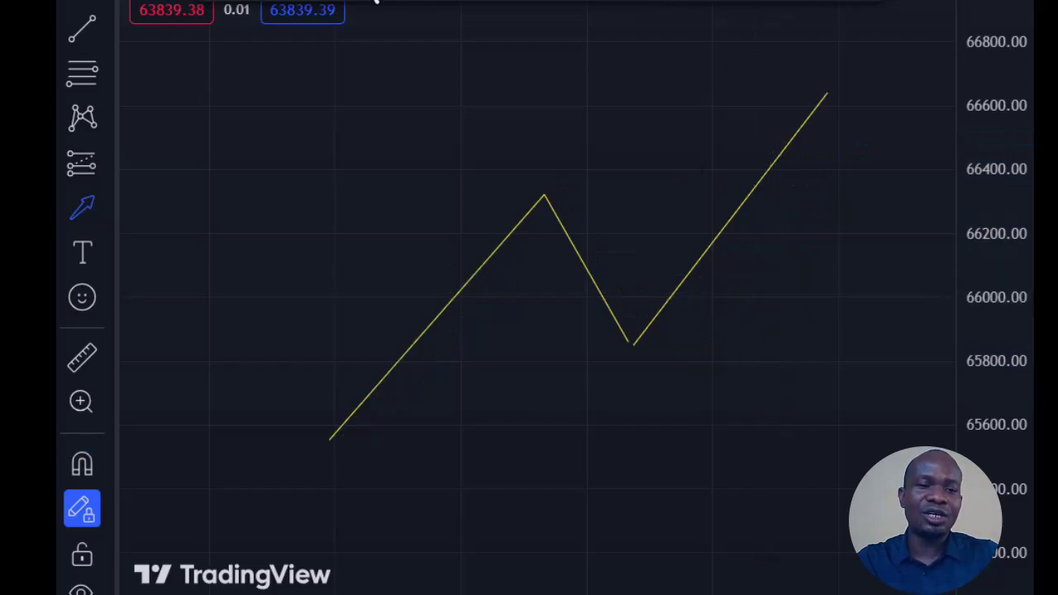
Draw a trend line from the zigzag's starting low at about 65531 through the pullback low to about 66165.
{"action": "key", "text": "alt+t"}
{"action": "left_click", "coordinate": [320, 446]}
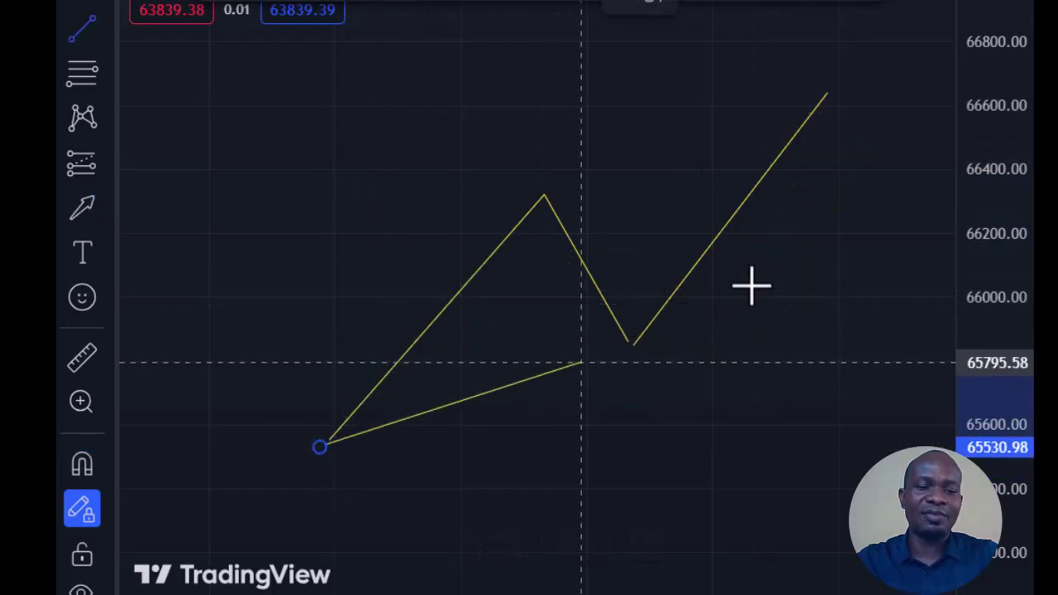
{"action": "left_click", "coordinate": [933, 245]}
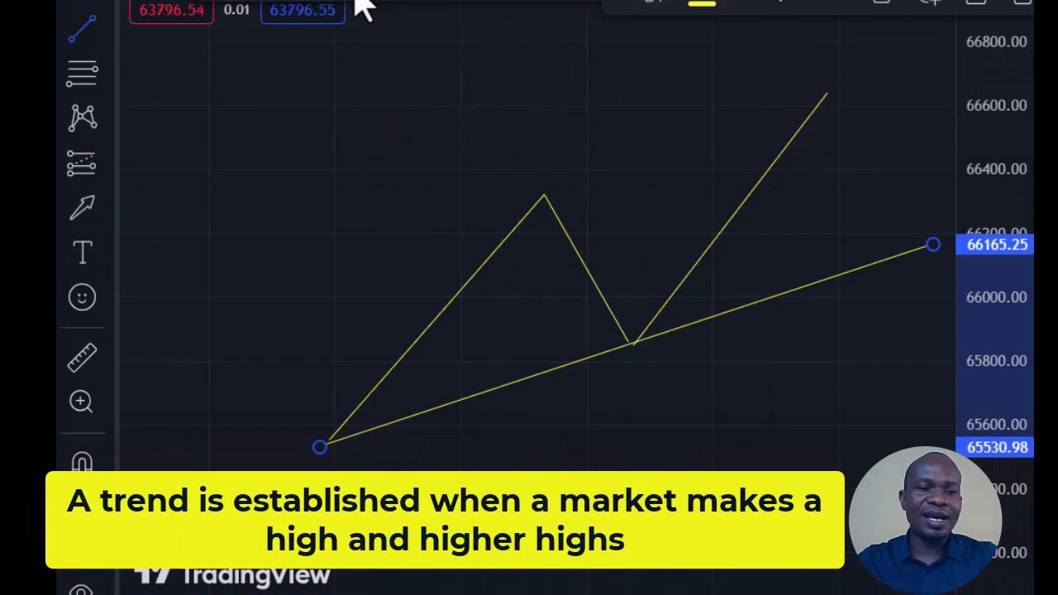
Circle both swing highs of the zigzag with the brush and add a stroke across each.
{"action": "key", "text": "alt+b"}
{"action": "mouse_move", "coordinate": [551, 179]}
{"action": "left_mouse_down"}
{"action": "mouse_move", "coordinate": [609, 262]}
{"action": "mouse_move", "coordinate": [515, 186]}
{"action": "left_mouse_up"}
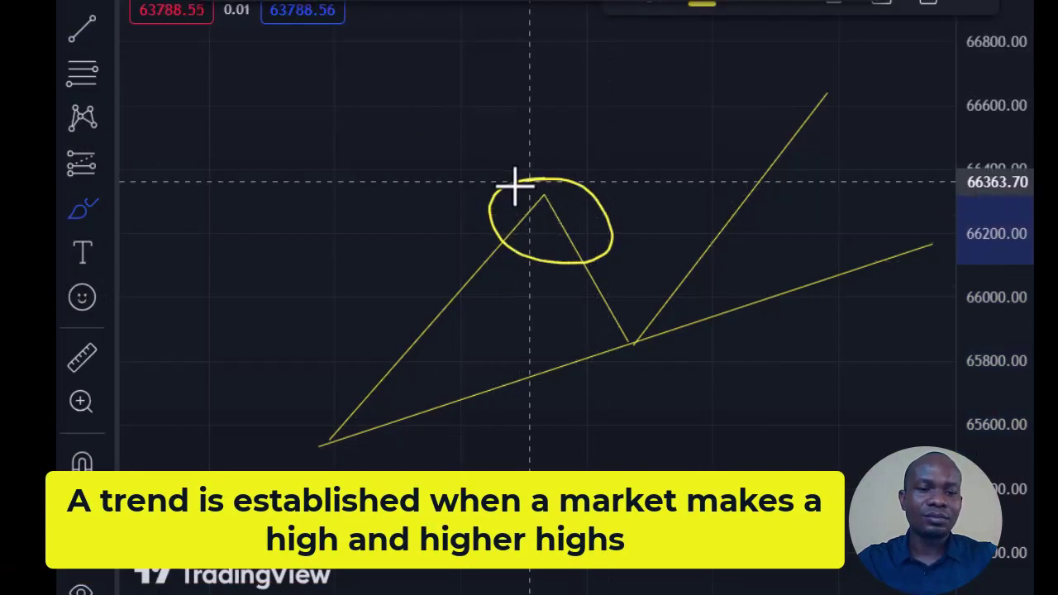
{"action": "mouse_move", "coordinate": [805, 80]}
{"action": "left_mouse_down"}
{"action": "mouse_move", "coordinate": [870, 99]}
{"action": "mouse_move", "coordinate": [835, 80]}
{"action": "left_mouse_up"}
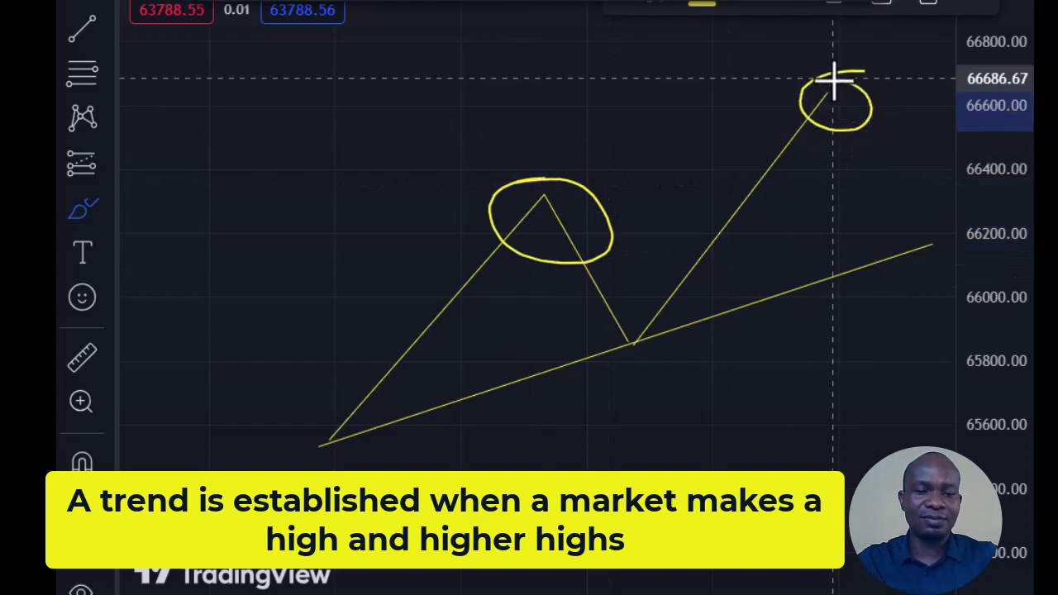
{"action": "left_click_drag", "start_coordinate": [771, 90], "coordinate": [904, 104]}
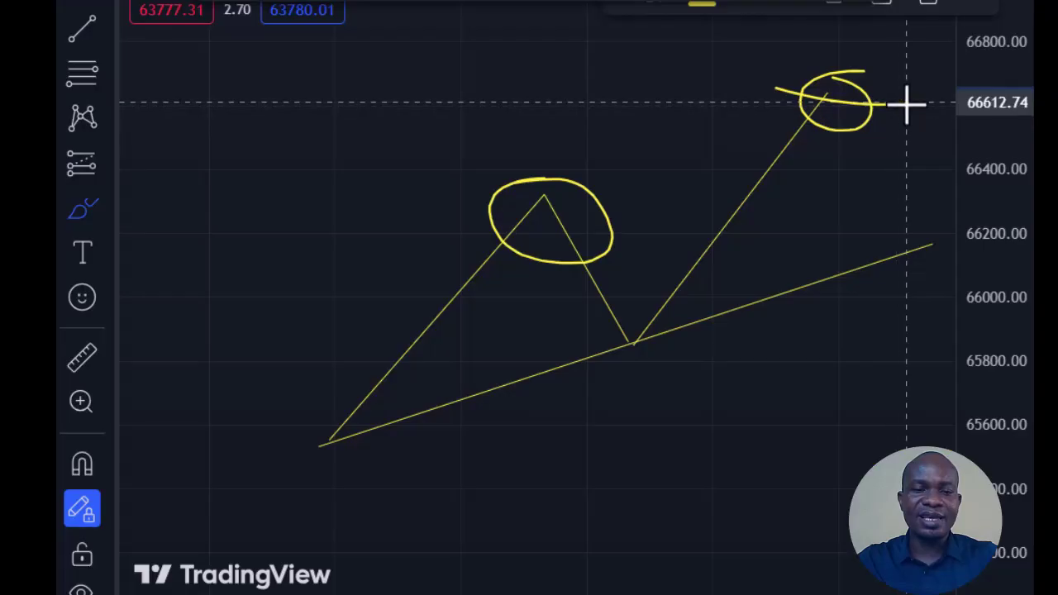
{"action": "left_click_drag", "start_coordinate": [495, 207], "coordinate": [649, 189]}
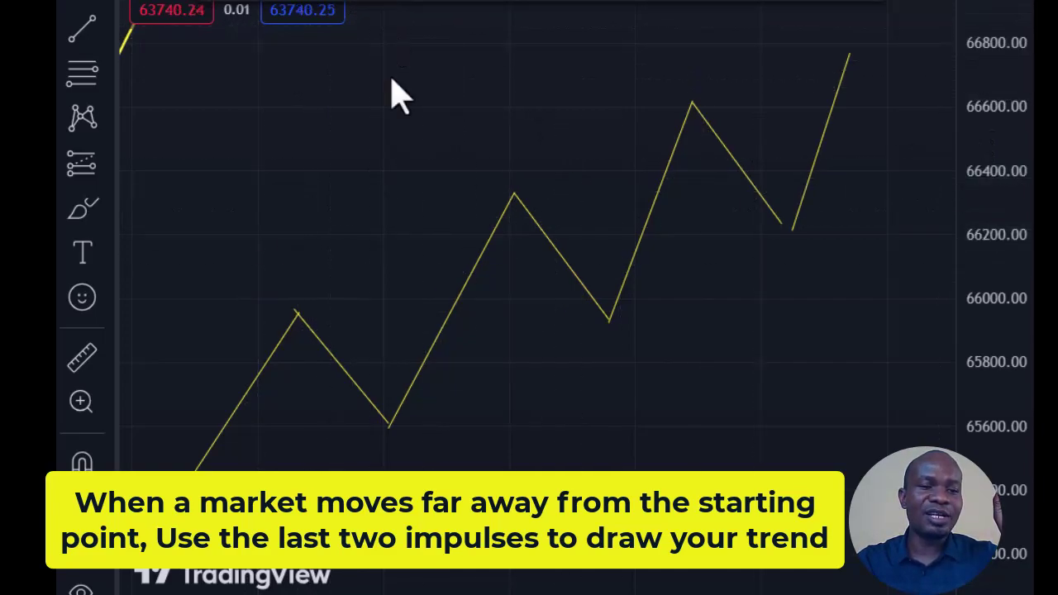
Draw a trend line under the first two lows of the longer zigzag, ending at about 65901.
{"action": "key", "text": "alt+t"}
{"action": "left_click", "coordinate": [179, 495]}
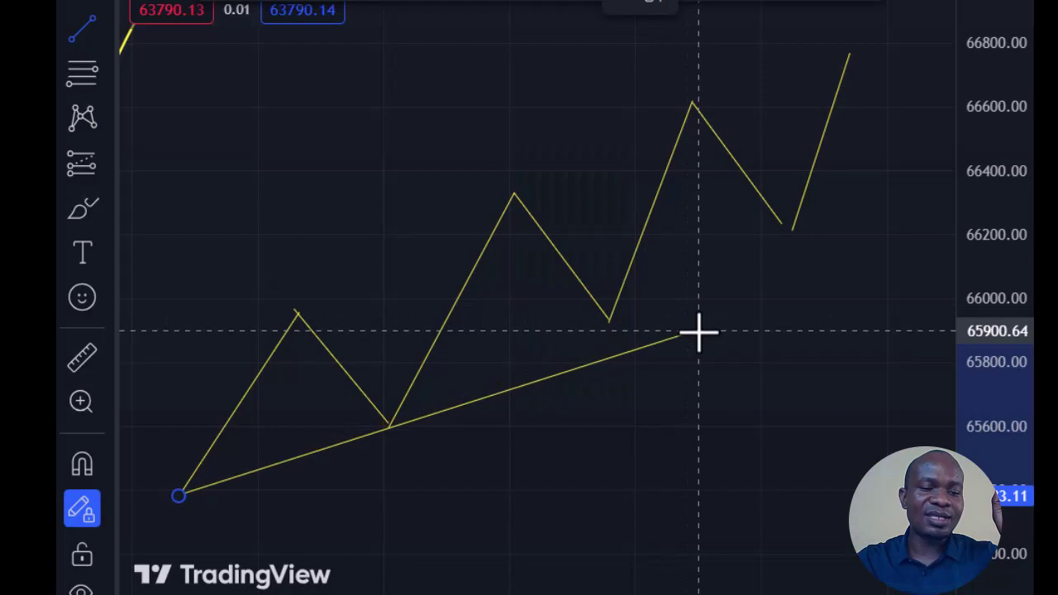
{"action": "left_click", "coordinate": [699, 331]}
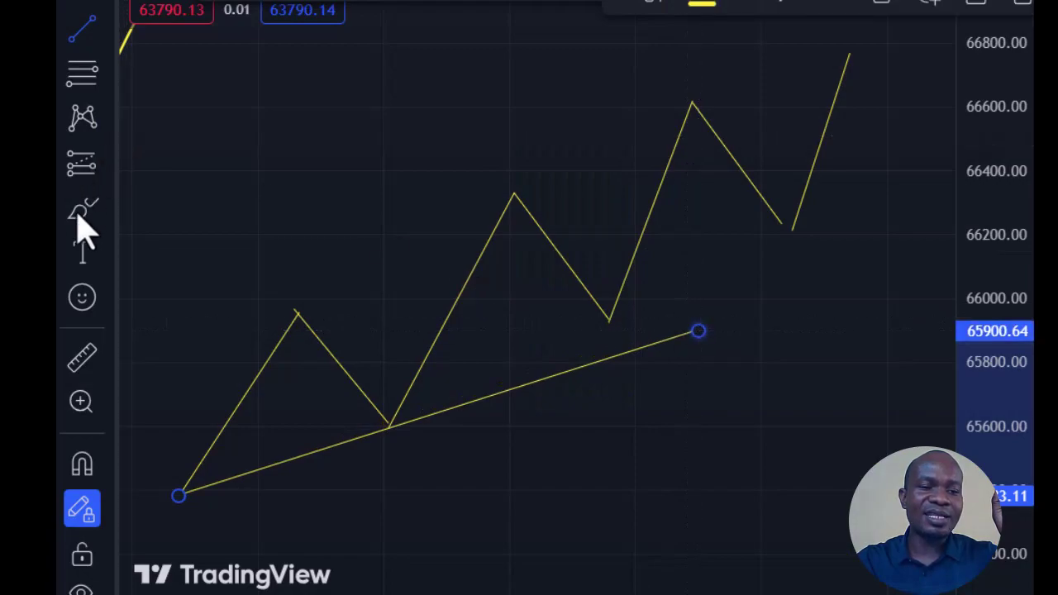
Mark the last three swing highs of the longer zigzag with brush strokes.
{"action": "left_click", "coordinate": [80, 208]}
{"action": "mouse_move", "coordinate": [480, 241]}
{"action": "left_mouse_down"}
{"action": "mouse_move", "coordinate": [536, 185]}
{"action": "mouse_move", "coordinate": [503, 177]}
{"action": "mouse_move", "coordinate": [538, 187]}
{"action": "mouse_move", "coordinate": [519, 175]}
{"action": "left_mouse_up"}
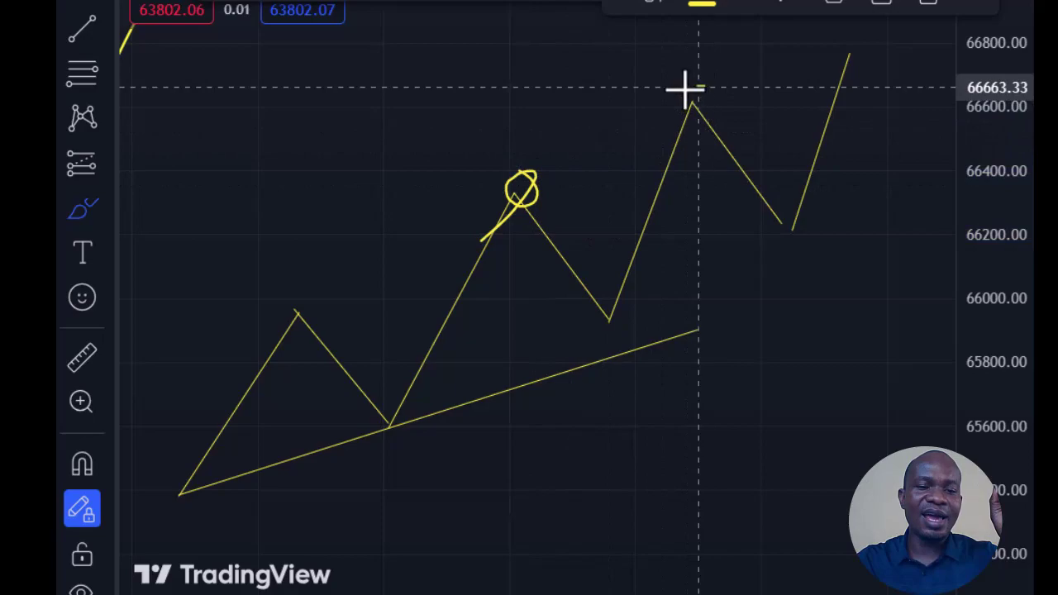
{"action": "left_click_drag", "start_coordinate": [701, 87], "coordinate": [711, 93]}
{"action": "left_click_drag", "start_coordinate": [834, 47], "coordinate": [871, 48]}
Mark the first two lows with brush strokes and trace the lower trend line onward to the chart's edge.
{"action": "left_click_drag", "start_coordinate": [164, 482], "coordinate": [258, 522]}
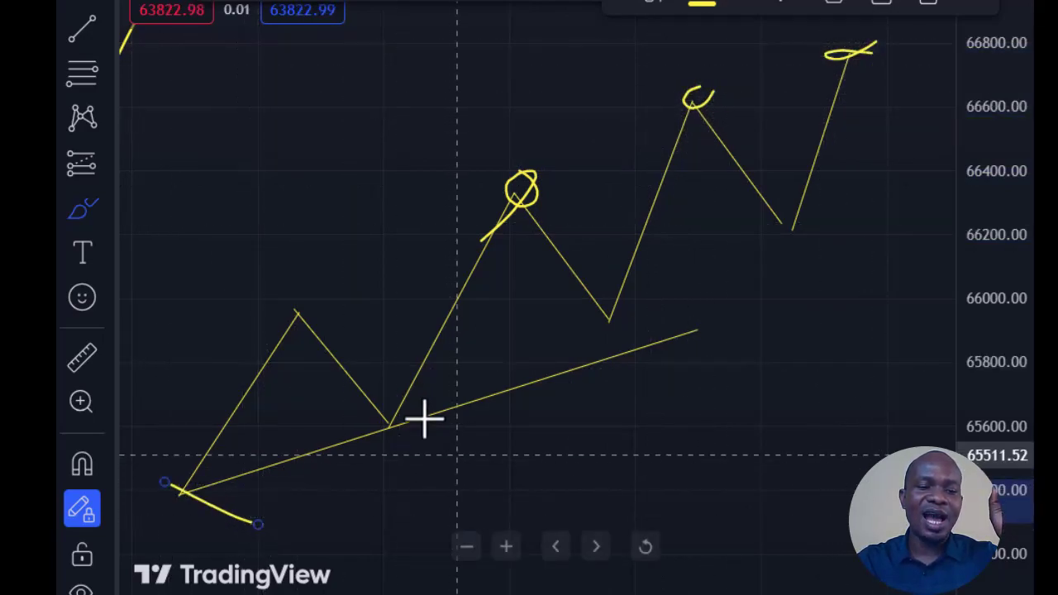
{"action": "left_click_drag", "start_coordinate": [361, 431], "coordinate": [453, 408]}
{"action": "left_click_drag", "start_coordinate": [560, 376], "coordinate": [960, 272]}
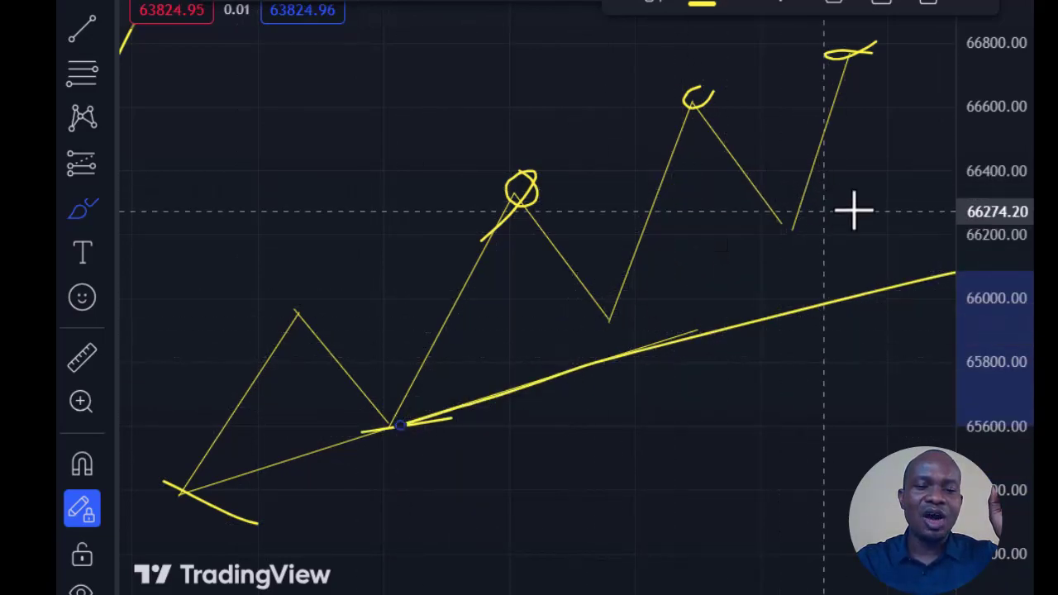
Draw a steeper trend line through the last two lows, from about 65912 to about 66395.
{"action": "key", "text": "alt+t"}
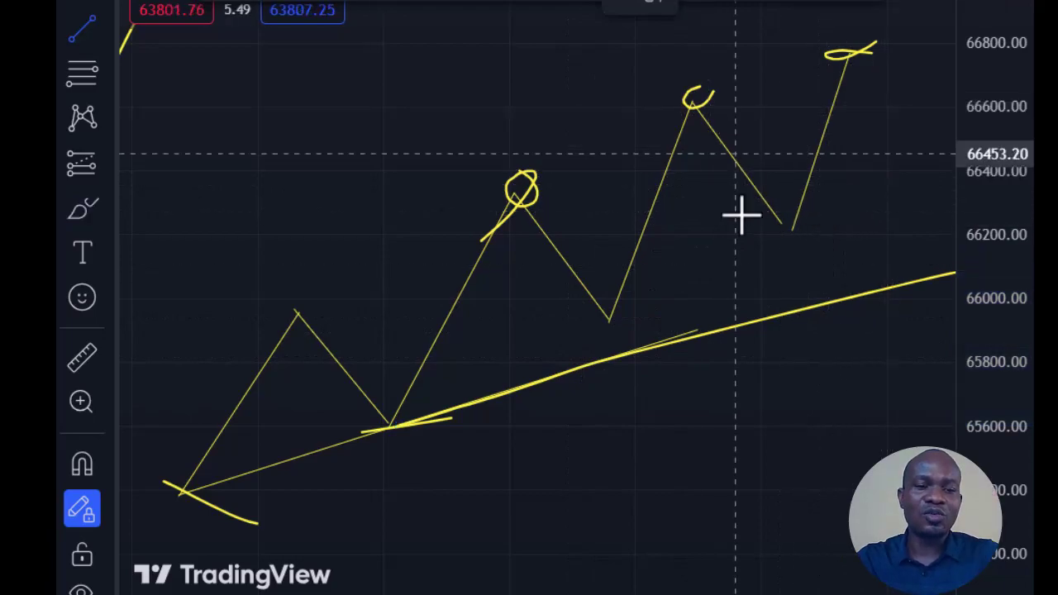
{"action": "left_click", "coordinate": [604, 328]}
{"action": "left_click", "coordinate": [902, 173]}
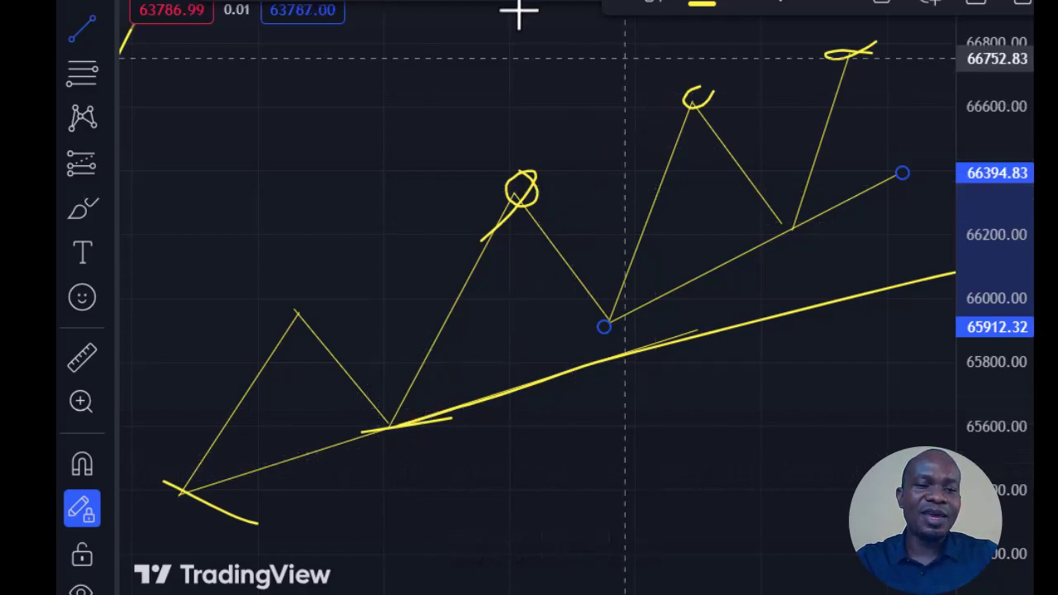
Loop the last two impulses and mark the first peak with the brush, and undo these strokes.
{"action": "left_click", "coordinate": [81, 206]}
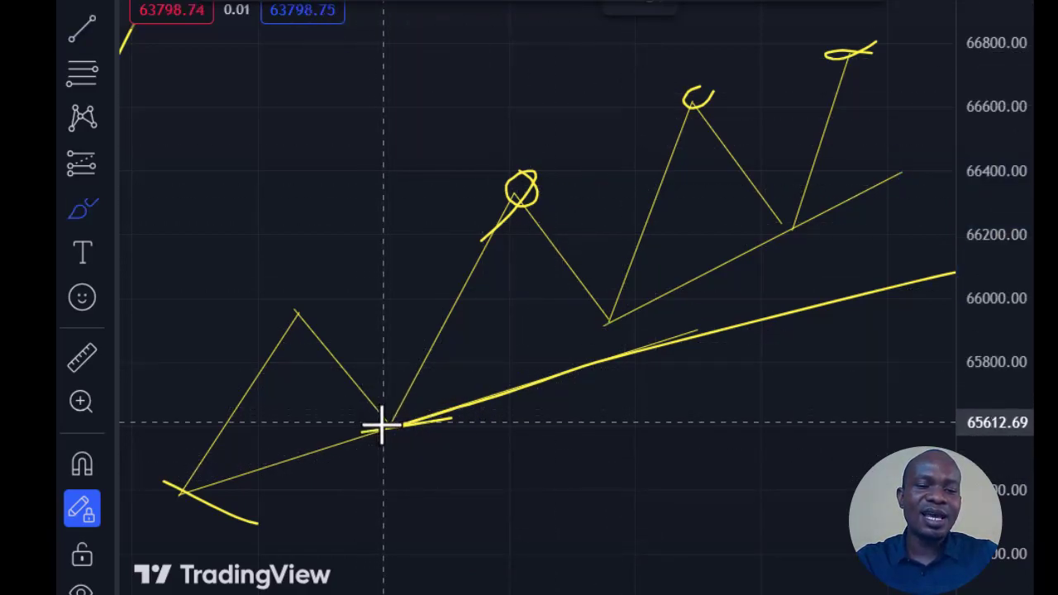
{"action": "left_click_drag", "start_coordinate": [387, 418], "coordinate": [725, 261]}
{"action": "mouse_move", "coordinate": [867, 163]}
{"action": "left_mouse_down"}
{"action": "mouse_move", "coordinate": [841, 82]}
{"action": "mouse_move", "coordinate": [547, 184]}
{"action": "mouse_move", "coordinate": [539, 255]}
{"action": "left_mouse_up"}
{"action": "mouse_move", "coordinate": [260, 304]}
{"action": "left_mouse_down"}
{"action": "mouse_move", "coordinate": [916, 234]}
{"action": "mouse_move", "coordinate": [281, 529]}
{"action": "mouse_move", "coordinate": [330, 290]}
{"action": "left_mouse_up"}
{"action": "key", "text": "ctrl+z"}
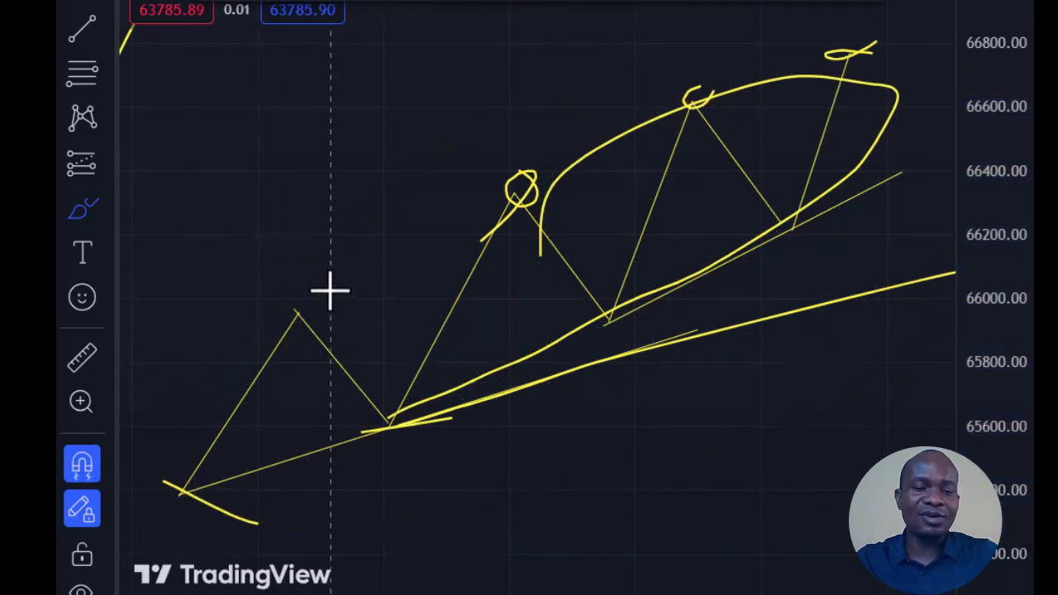
{"action": "key", "text": "ctrl+z"}
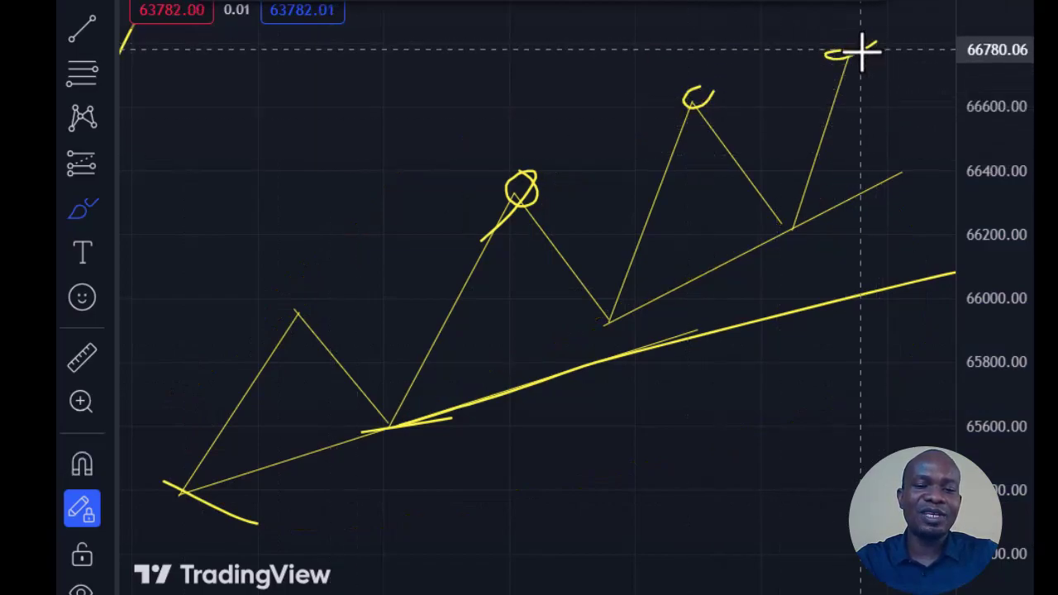
Brush steep declines from the last high through both trend lines and retrace the lower trend line.
{"action": "left_click_drag", "start_coordinate": [866, 55], "coordinate": [968, 319]}
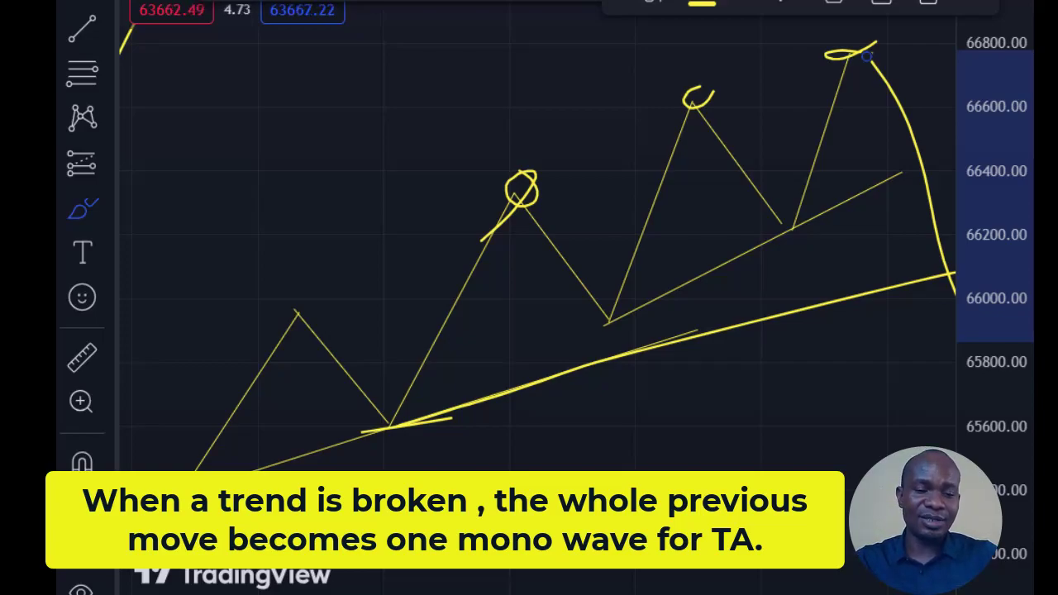
{"action": "scroll", "coordinate": [801, 395], "scroll_direction": "down", "scroll_amount": 2}
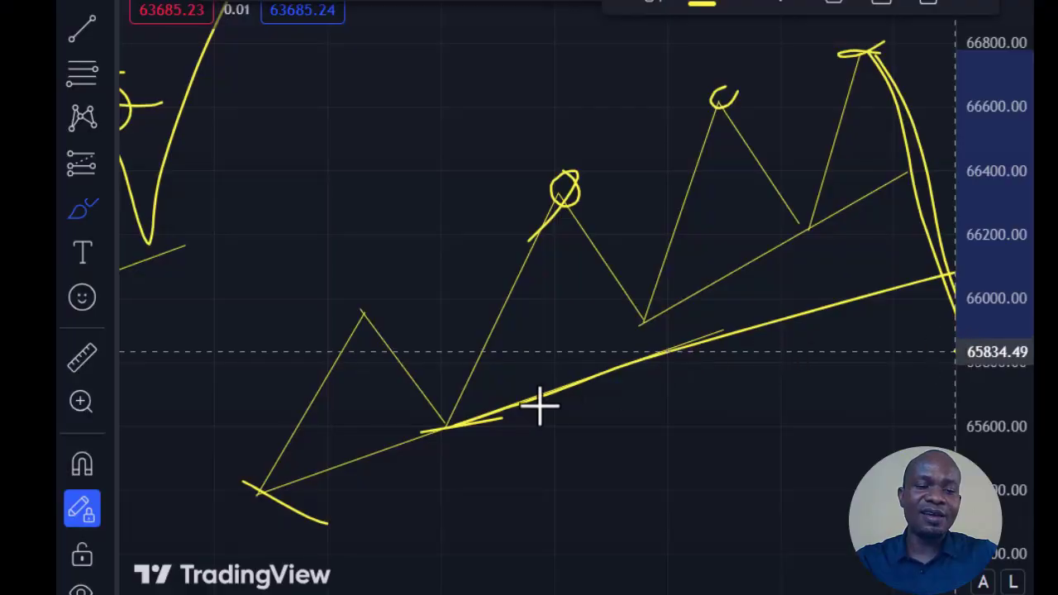
{"action": "left_click_drag", "start_coordinate": [496, 409], "coordinate": [954, 256]}
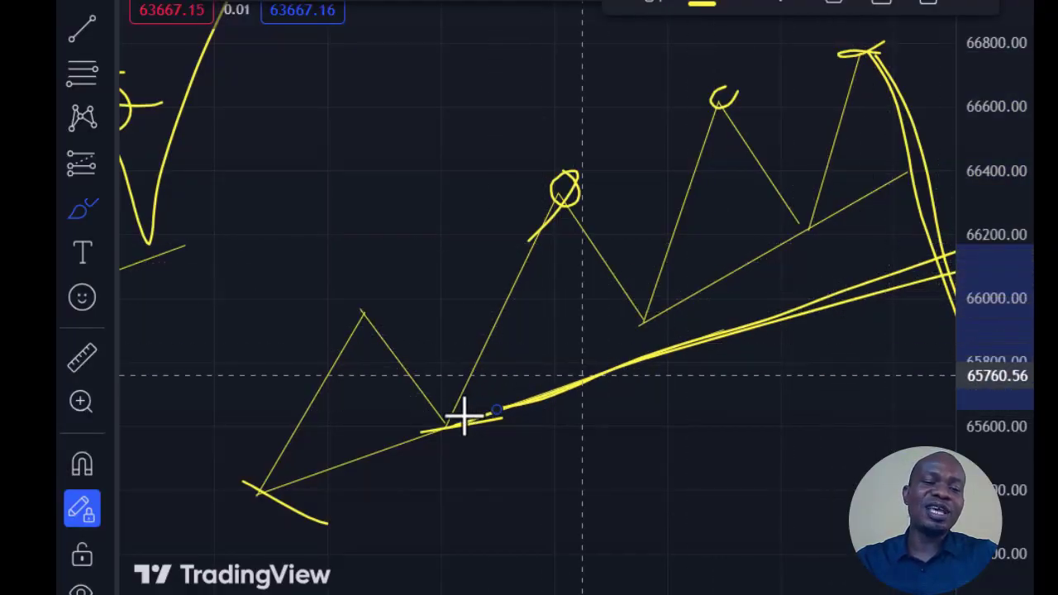
{"action": "mouse_move", "coordinate": [863, 46]}
{"action": "left_mouse_down"}
{"action": "mouse_move", "coordinate": [887, 303]}
{"action": "mouse_move", "coordinate": [968, 371]}
{"action": "left_mouse_up"}
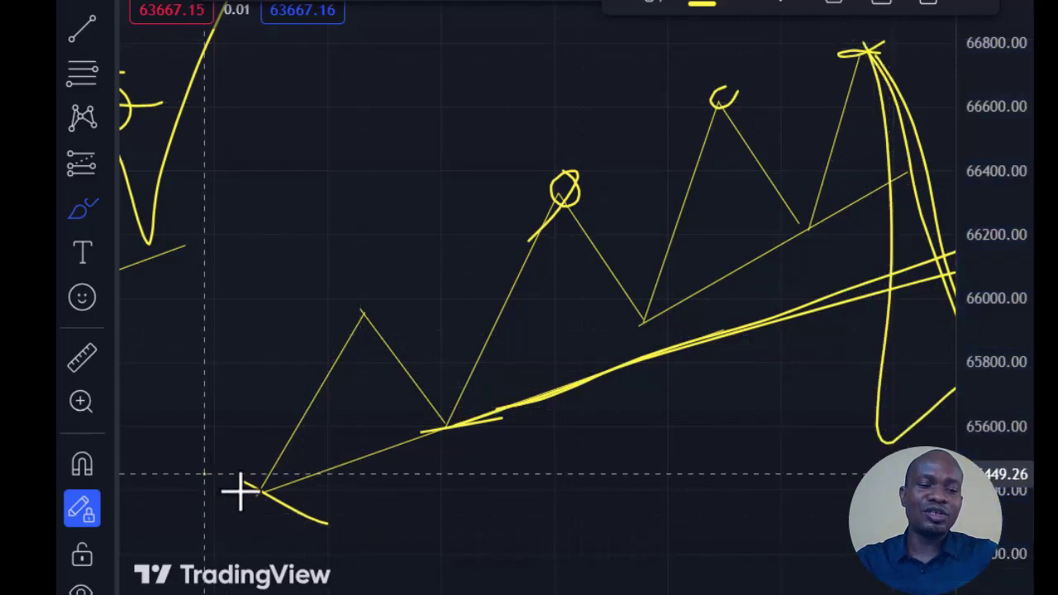
Mark the starting low, trace the whole advance as one wave to the last high, and brush the drop from there.
{"action": "left_click_drag", "start_coordinate": [202, 477], "coordinate": [418, 524]}
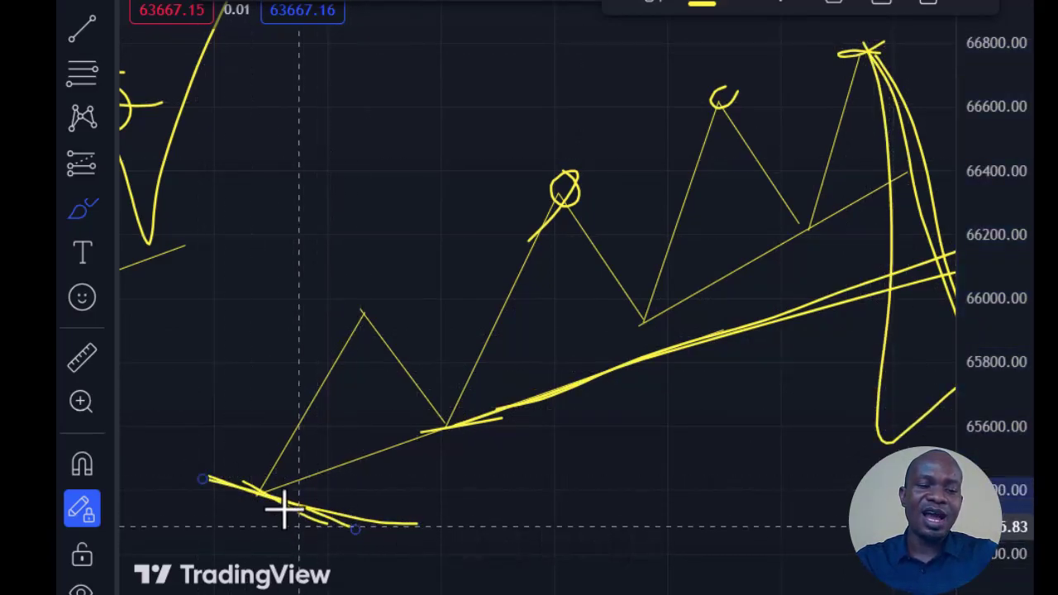
{"action": "mouse_move", "coordinate": [260, 481]}
{"action": "left_mouse_down"}
{"action": "mouse_move", "coordinate": [866, 104]}
{"action": "mouse_move", "coordinate": [884, 41]}
{"action": "left_mouse_up"}
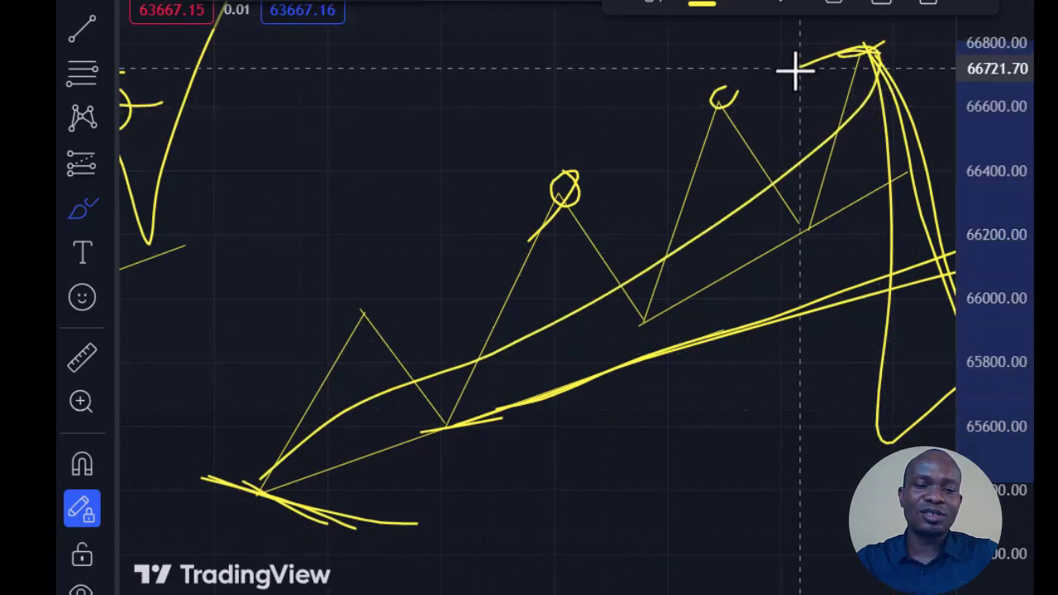
{"action": "mouse_move", "coordinate": [796, 71]}
{"action": "left_mouse_down"}
{"action": "mouse_move", "coordinate": [867, 47]}
{"action": "mouse_move", "coordinate": [871, 463]}
{"action": "left_mouse_up"}
Loop the area at the end of the drop and underline the last two swing lows with the brush.
{"action": "mouse_move", "coordinate": [756, 413]}
{"action": "left_mouse_down"}
{"action": "mouse_move", "coordinate": [846, 391]}
{"action": "mouse_move", "coordinate": [927, 397]}
{"action": "mouse_move", "coordinate": [918, 429]}
{"action": "mouse_move", "coordinate": [789, 438]}
{"action": "mouse_move", "coordinate": [805, 395]}
{"action": "left_mouse_up"}
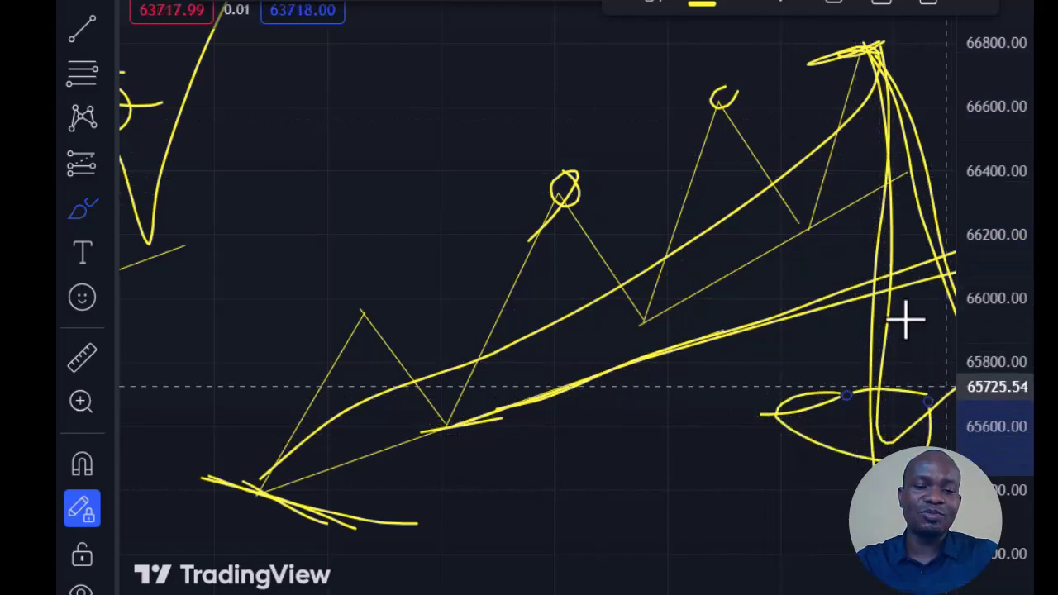
{"action": "left_click_drag", "start_coordinate": [792, 230], "coordinate": [842, 213]}
{"action": "left_click_drag", "start_coordinate": [631, 314], "coordinate": [694, 312]}
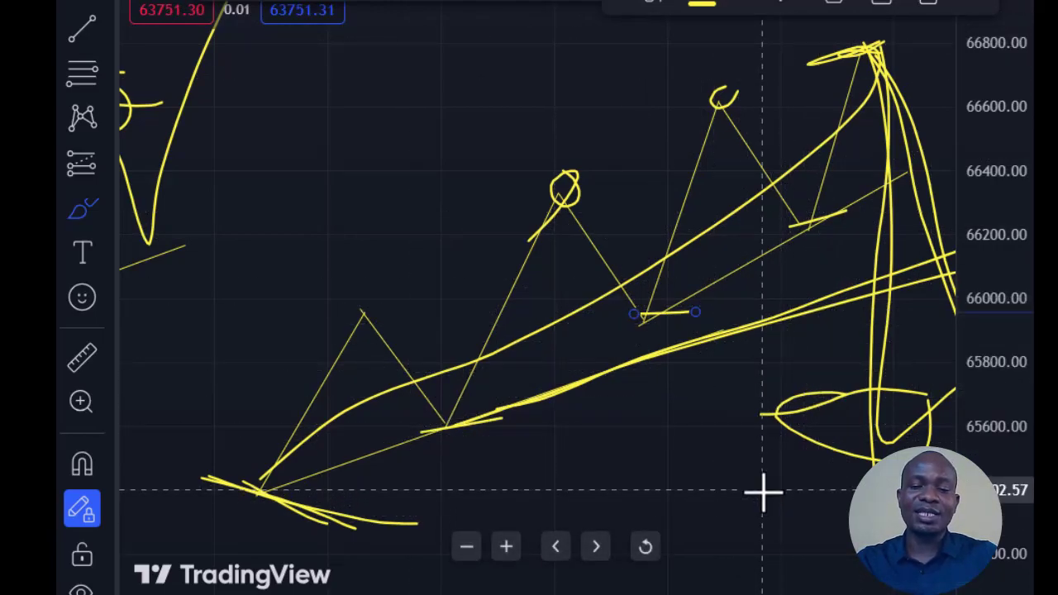
Undo the recent brush strokes and the steeper trend line on the longer zigzag.
{"action": "key", "text": "ctrl+z"}
{"action": "key", "text": "ctrl+z"}
{"action": "key", "text": "ctrl+z"}
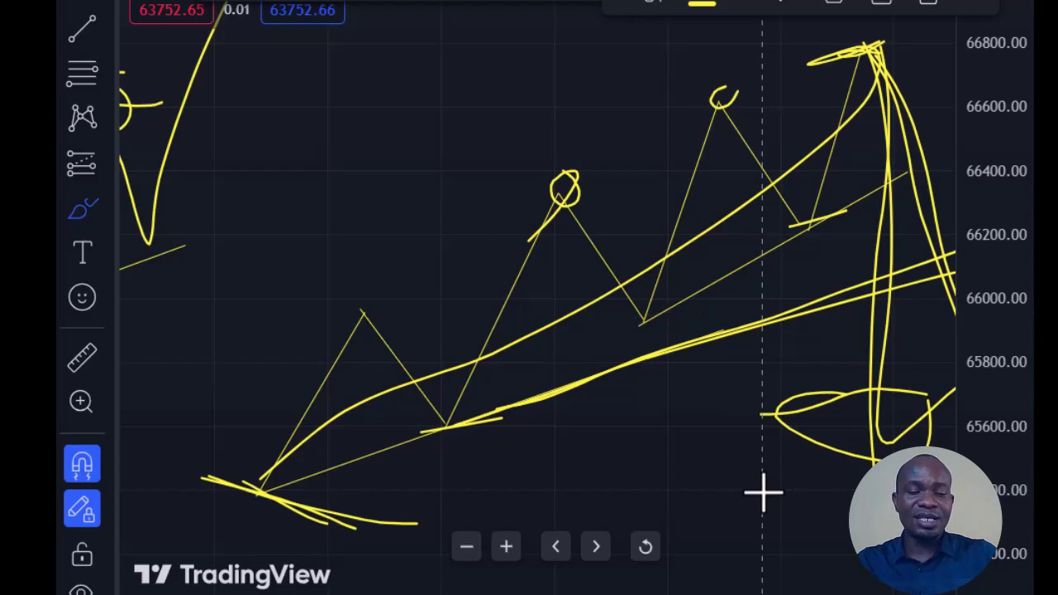
{"action": "key", "text": "ctrl+z"}
{"action": "key", "text": "ctrl+z"}
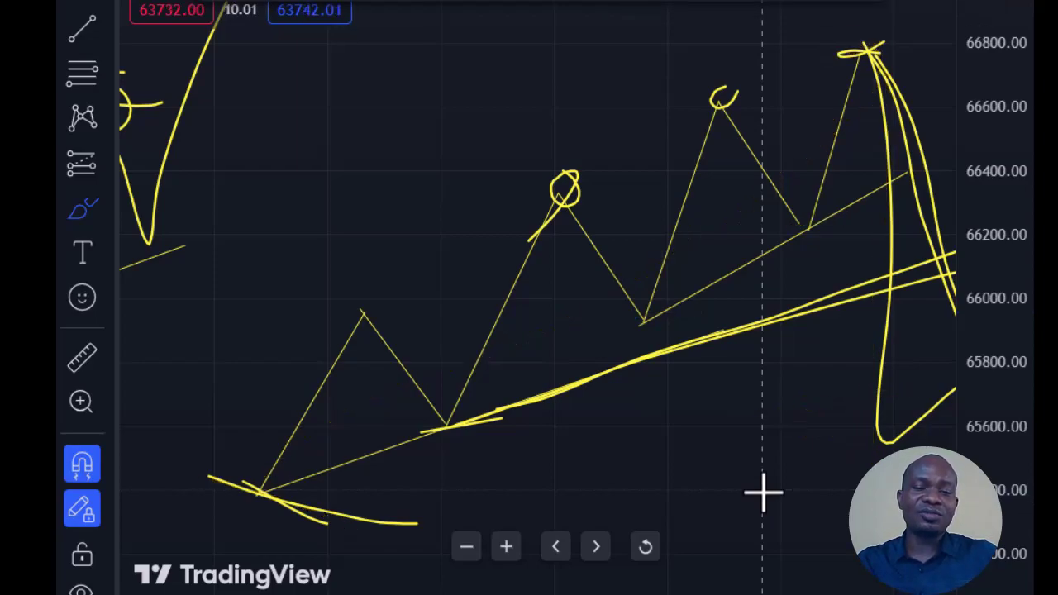
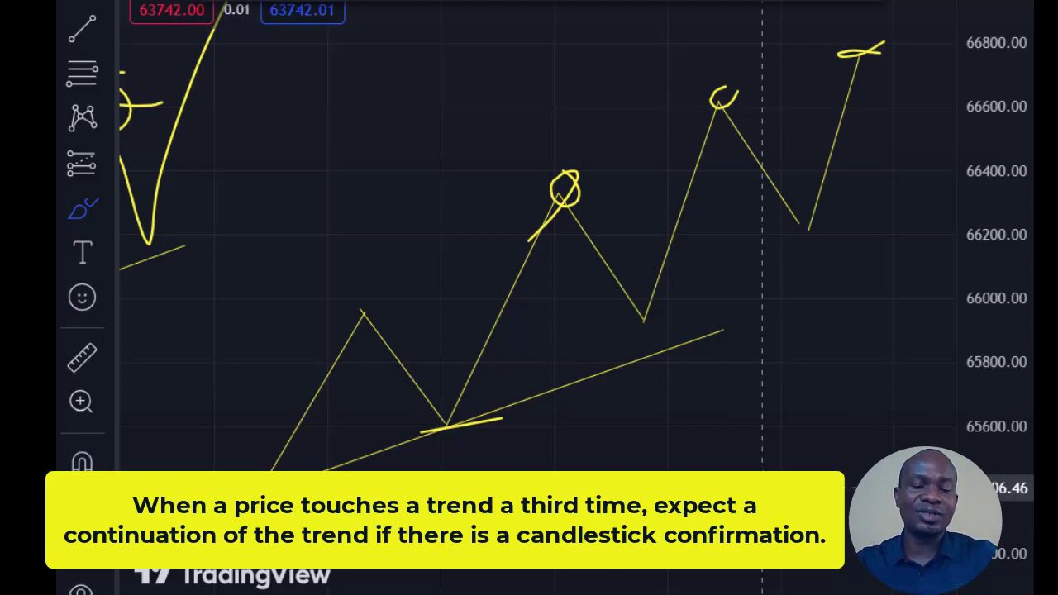
{"action": "key", "text": "ctrl+z"}
{"action": "key", "text": "ctrl+z"}
{"action": "key", "text": "ctrl+z"}
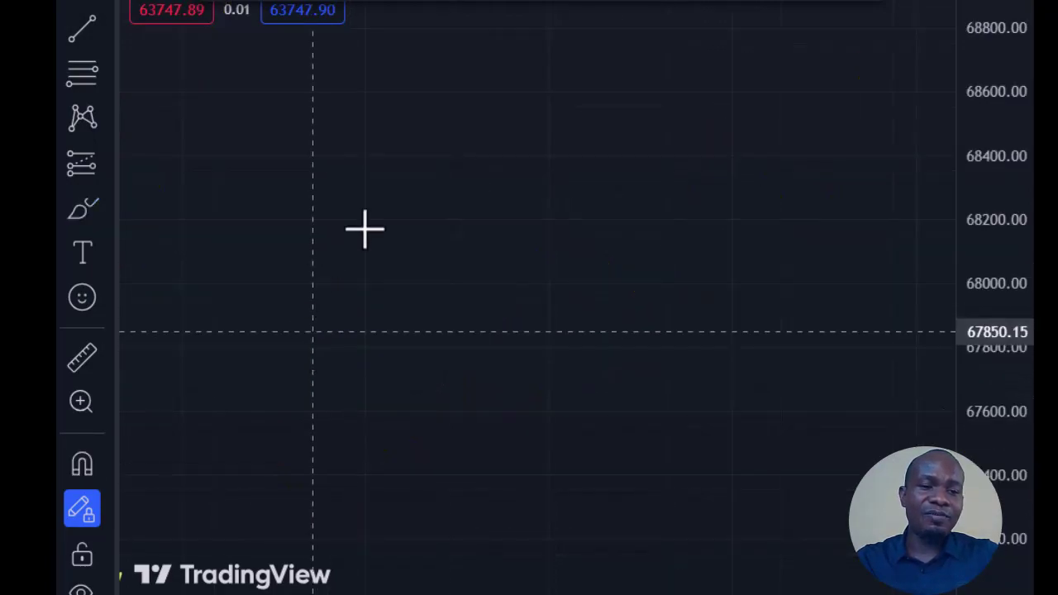
Brush a new rising zigzag with two pullbacks in an empty chart area and a trend line along its lows.
{"action": "left_click", "coordinate": [82, 209]}
{"action": "mouse_move", "coordinate": [312, 469]}
{"action": "left_mouse_down"}
{"action": "mouse_move", "coordinate": [356, 319]}
{"action": "mouse_move", "coordinate": [406, 421]}
{"action": "mouse_move", "coordinate": [470, 267]}
{"action": "mouse_move", "coordinate": [546, 342]}
{"action": "mouse_move", "coordinate": [630, 156]}
{"action": "left_mouse_up"}
{"action": "mouse_move", "coordinate": [310, 468]}
{"action": "left_mouse_down"}
{"action": "mouse_move", "coordinate": [534, 322]}
{"action": "mouse_move", "coordinate": [667, 252]}
{"action": "left_mouse_up"}
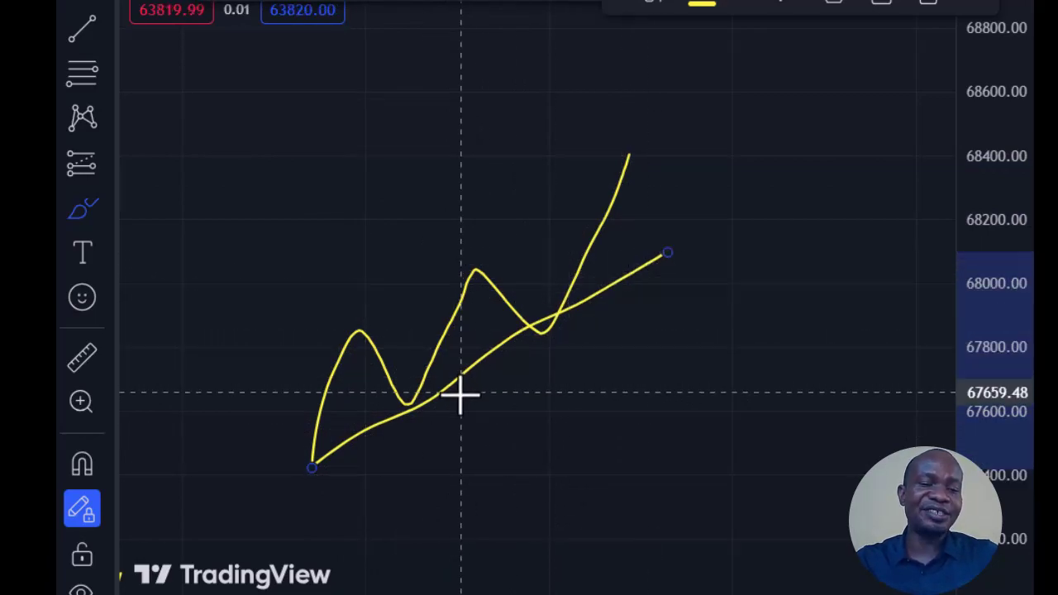
Circle the third touch on the sketched trend line, brush its upward bounce, and mark the three touch points, numbering the last one 3.
{"action": "left_click", "coordinate": [566, 308]}
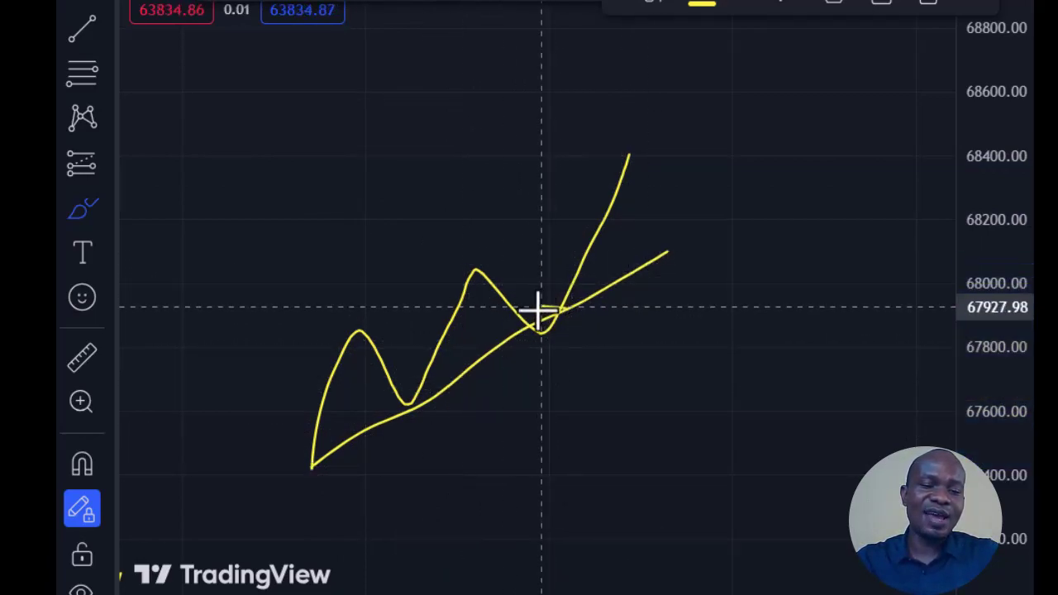
{"action": "mouse_move", "coordinate": [529, 313]}
{"action": "left_mouse_down"}
{"action": "mouse_move", "coordinate": [534, 336]}
{"action": "mouse_move", "coordinate": [590, 317]}
{"action": "mouse_move", "coordinate": [562, 302]}
{"action": "mouse_move", "coordinate": [547, 317]}
{"action": "mouse_move", "coordinate": [559, 321]}
{"action": "mouse_move", "coordinate": [625, 204]}
{"action": "left_mouse_up"}
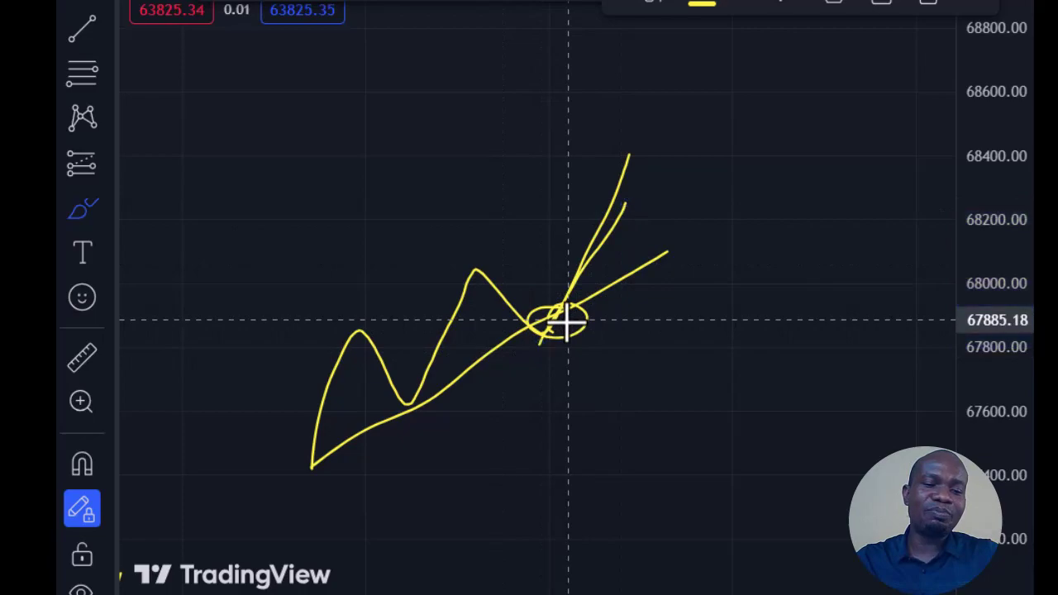
{"action": "left_click_drag", "start_coordinate": [321, 475], "coordinate": [297, 456]}
{"action": "left_click_drag", "start_coordinate": [414, 407], "coordinate": [433, 432]}
{"action": "left_click_drag", "start_coordinate": [576, 346], "coordinate": [572, 380]}
{"action": "left_click", "coordinate": [733, 297]}
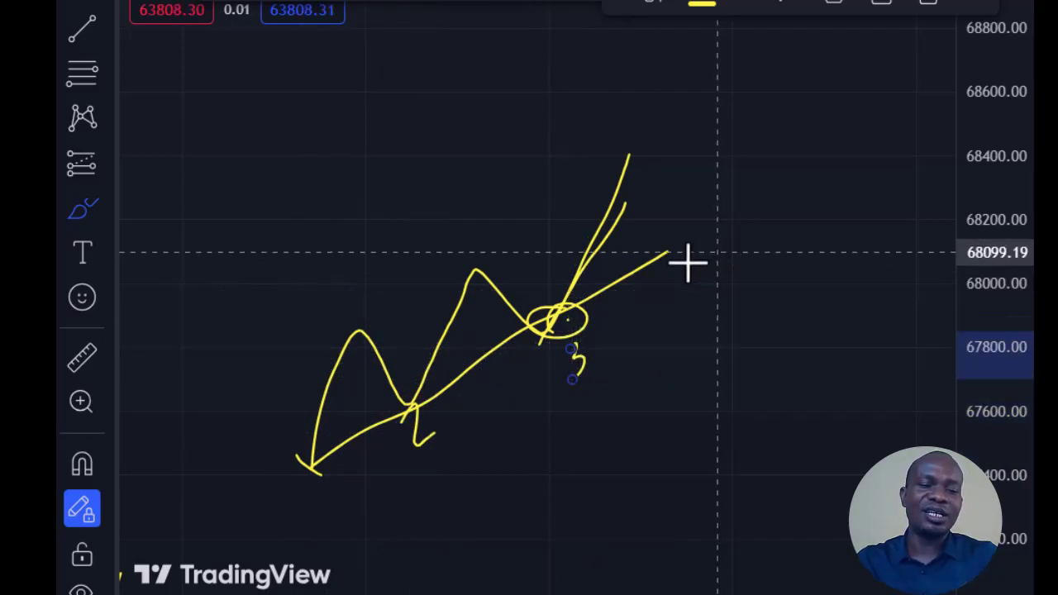
Loop the first two upswings of the zigzag and brush over the pullback to the third touch and the rise from it.
{"action": "mouse_move", "coordinate": [464, 261]}
{"action": "left_mouse_down"}
{"action": "mouse_move", "coordinate": [342, 254]}
{"action": "mouse_move", "coordinate": [293, 319]}
{"action": "left_mouse_up"}
{"action": "mouse_move", "coordinate": [273, 361]}
{"action": "left_mouse_down"}
{"action": "mouse_move", "coordinate": [303, 482]}
{"action": "mouse_move", "coordinate": [443, 396]}
{"action": "mouse_move", "coordinate": [472, 306]}
{"action": "mouse_move", "coordinate": [465, 256]}
{"action": "left_mouse_up"}
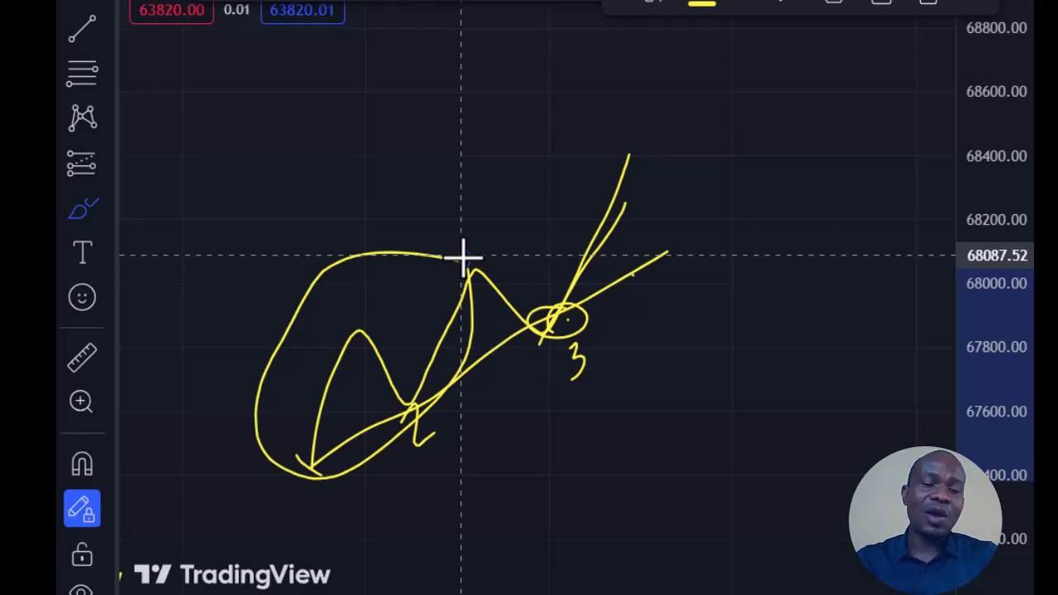
{"action": "mouse_move", "coordinate": [463, 255]}
{"action": "left_mouse_down"}
{"action": "mouse_move", "coordinate": [537, 312]}
{"action": "mouse_move", "coordinate": [541, 326]}
{"action": "left_mouse_up"}
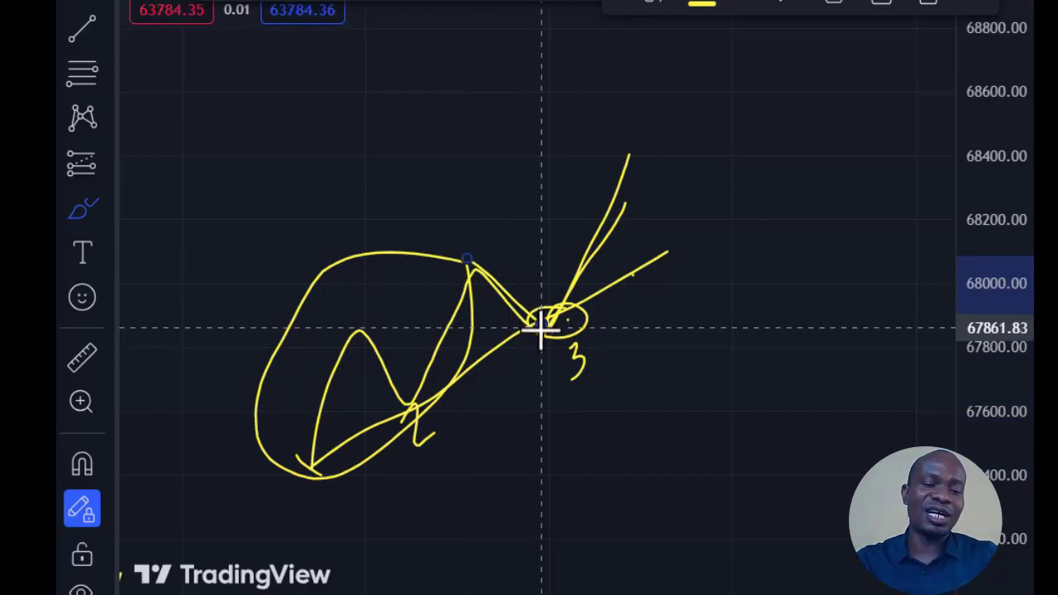
{"action": "left_click_drag", "start_coordinate": [618, 219], "coordinate": [646, 170]}
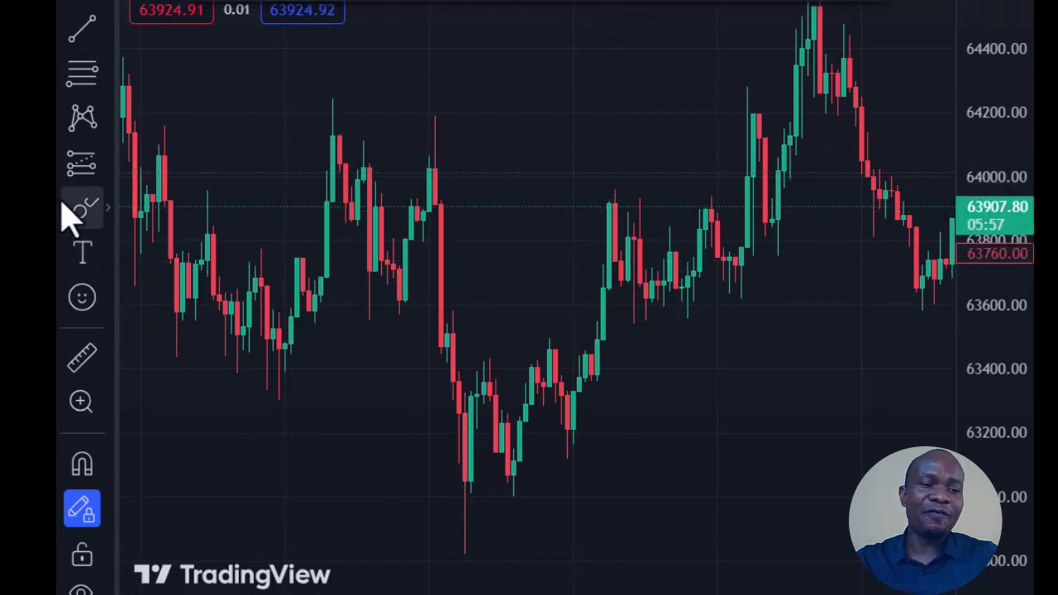
Brush the two upswings from the chart's lowest low, cap their highs, sketch a rising line under the lows, and clear these strokes.
{"action": "scroll", "coordinate": [969, 240], "scroll_direction": "down", "scroll_amount": 2}
{"action": "left_click_drag", "start_coordinate": [980, 229], "coordinate": [975, 302]}
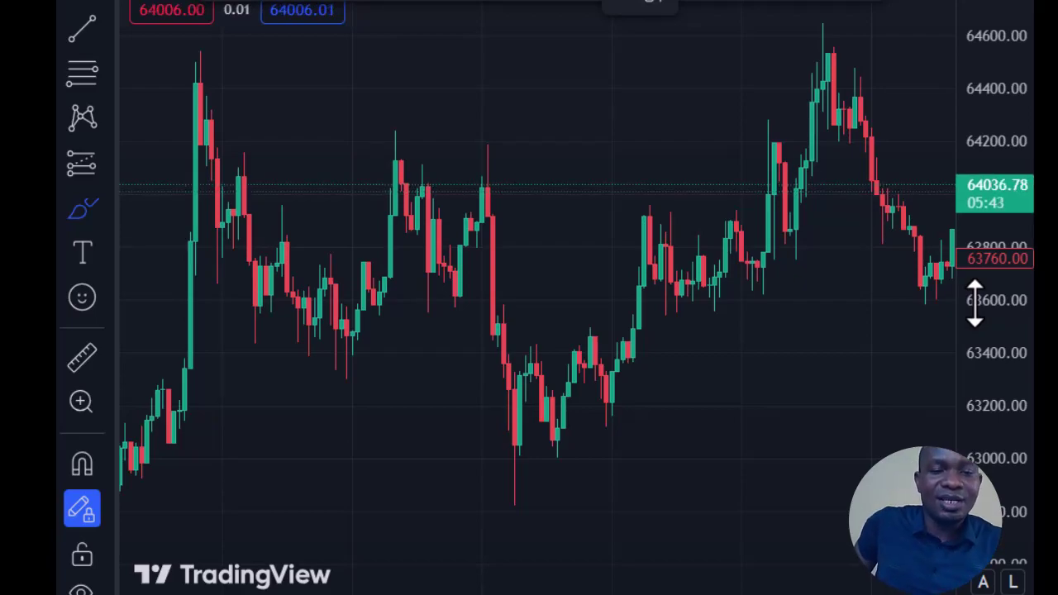
{"action": "mouse_move", "coordinate": [499, 511]}
{"action": "left_mouse_down"}
{"action": "mouse_move", "coordinate": [502, 496]}
{"action": "mouse_move", "coordinate": [526, 509]}
{"action": "mouse_move", "coordinate": [527, 353]}
{"action": "mouse_move", "coordinate": [558, 454]}
{"action": "mouse_move", "coordinate": [590, 325]}
{"action": "left_mouse_up"}
{"action": "left_click_drag", "start_coordinate": [520, 341], "coordinate": [583, 339]}
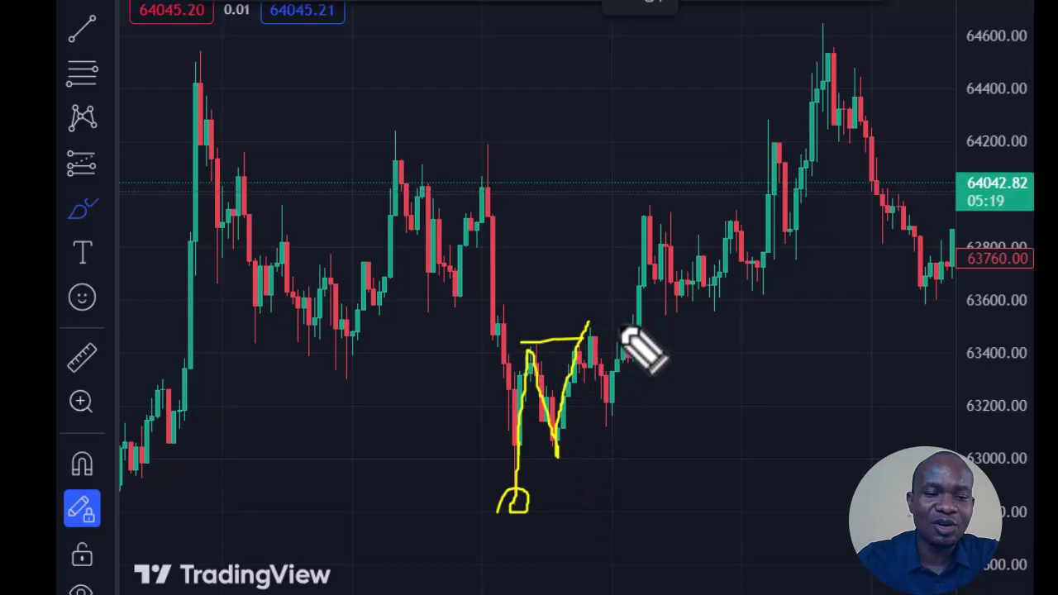
{"action": "left_click_drag", "start_coordinate": [506, 508], "coordinate": [654, 347]}
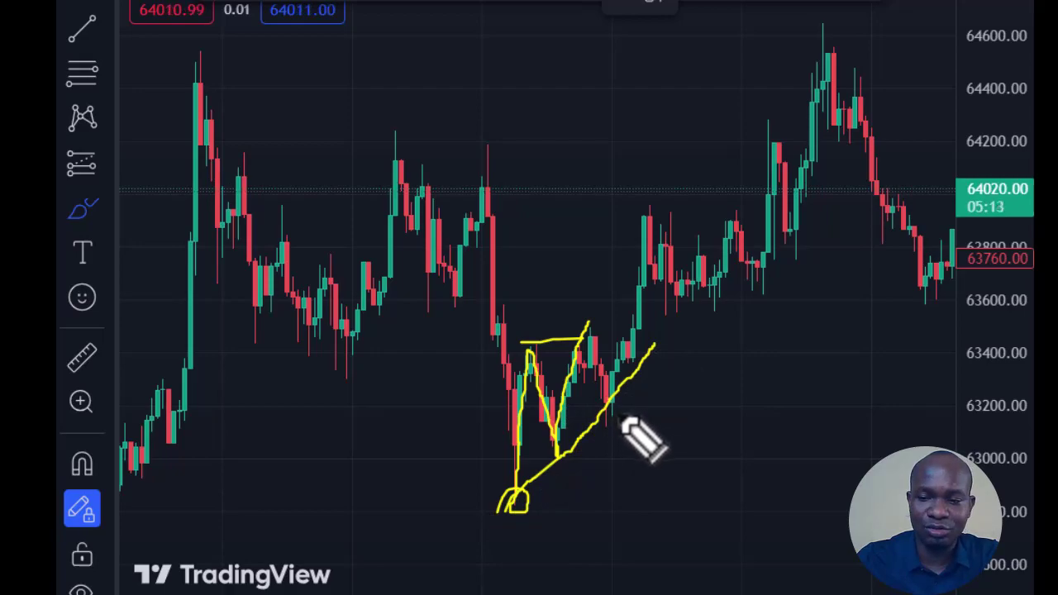
{"action": "key", "text": "Escape"}
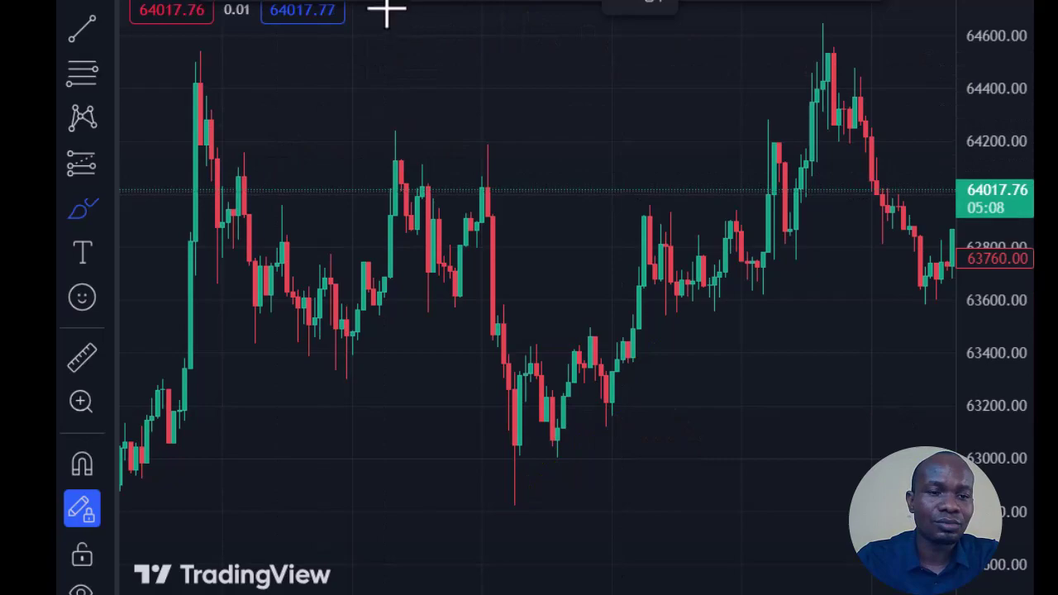
Draw a trend line from the lowest low up along the next two higher lows, ending at 63462.24.
{"action": "key", "text": "alt+t"}
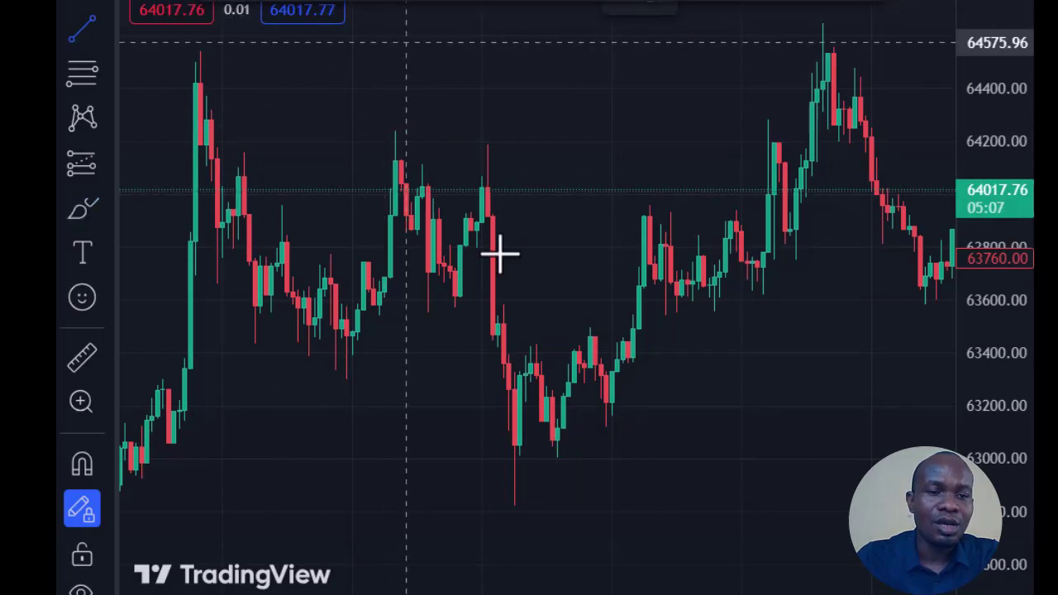
{"action": "left_click", "coordinate": [514, 507]}
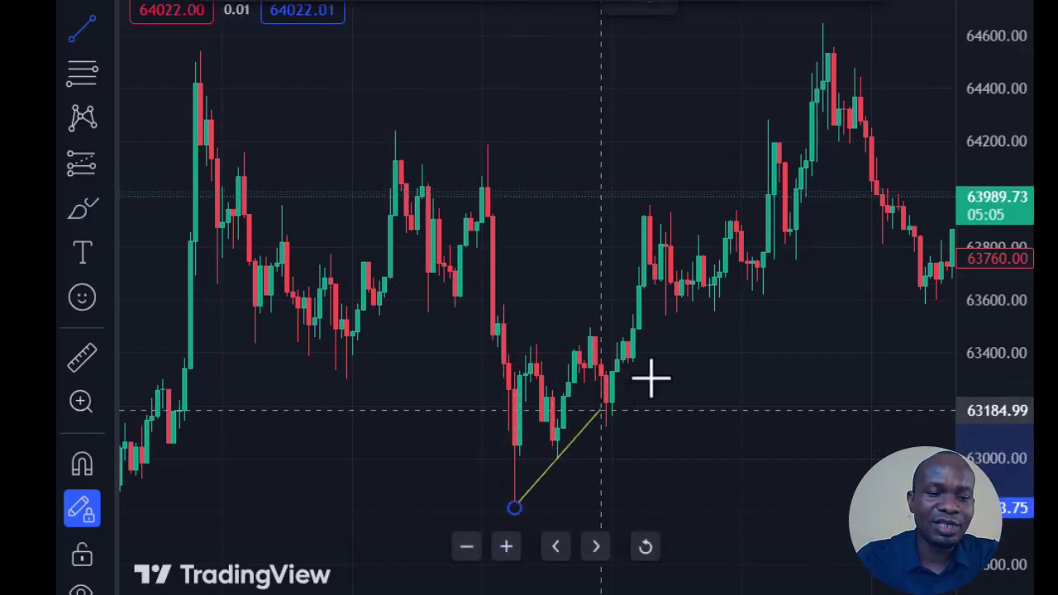
{"action": "left_click", "coordinate": [676, 337]}
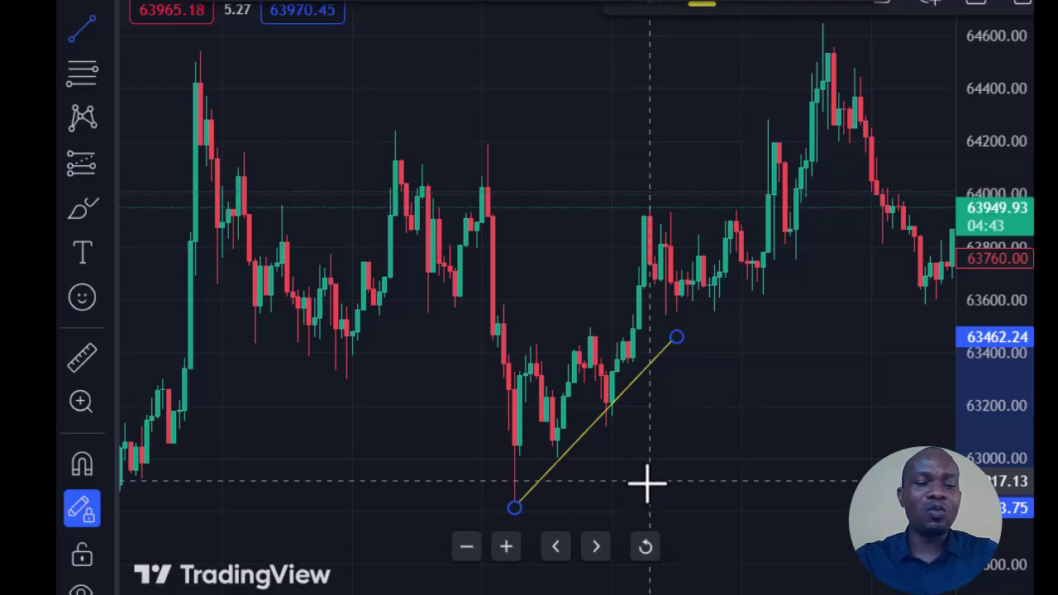
Place arrow markers pointing at the three lows along the rising trend line.
{"action": "scroll", "coordinate": [646, 483], "scroll_direction": "up", "scroll_amount": 2}
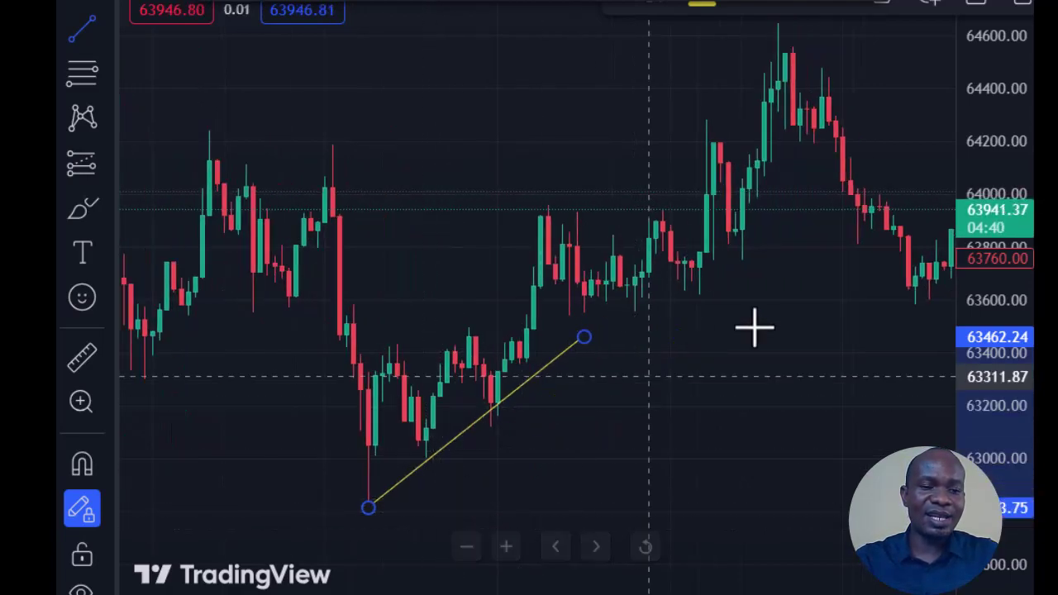
{"action": "left_click", "coordinate": [732, 290]}
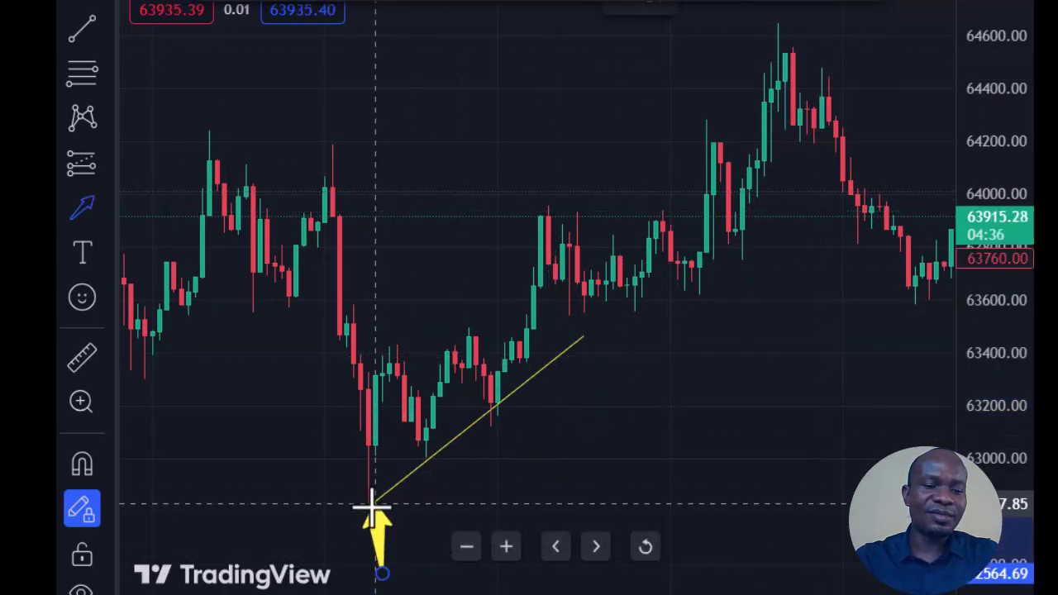
{"action": "left_click", "coordinate": [432, 531]}
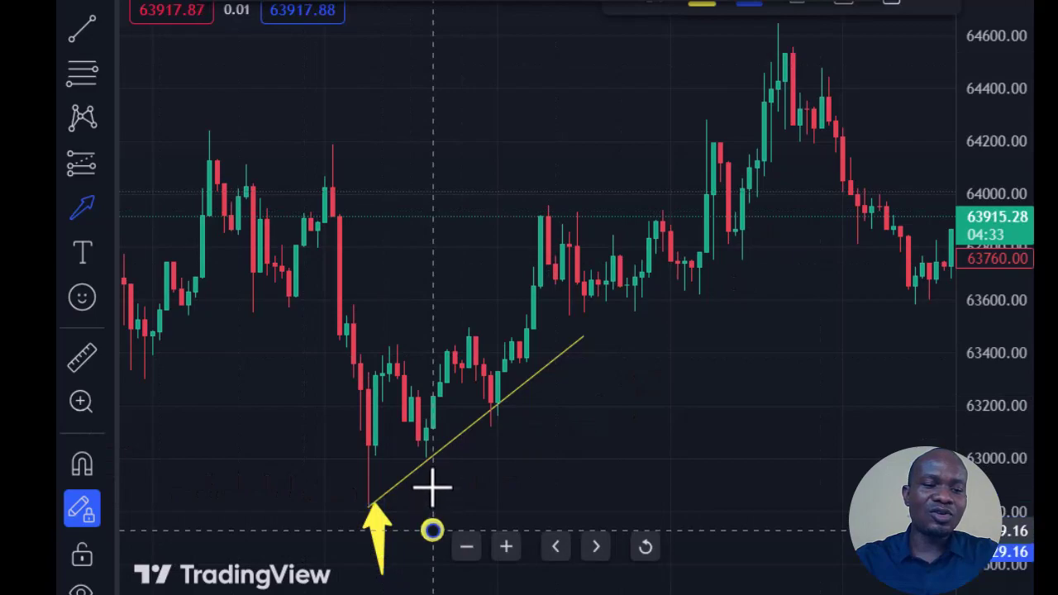
{"action": "left_click", "coordinate": [554, 462]}
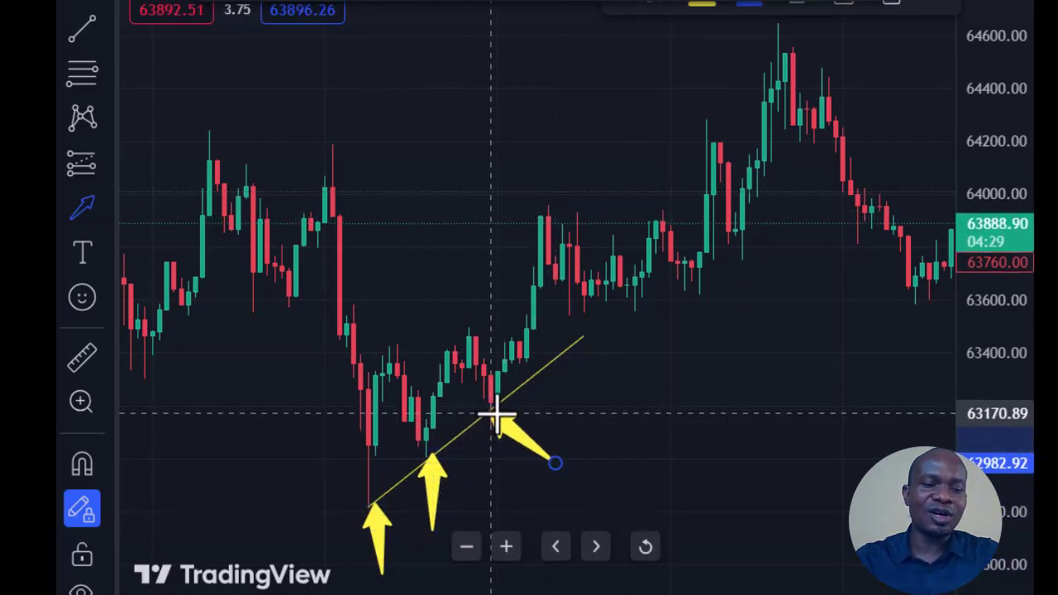
{"action": "left_click", "coordinate": [504, 415]}
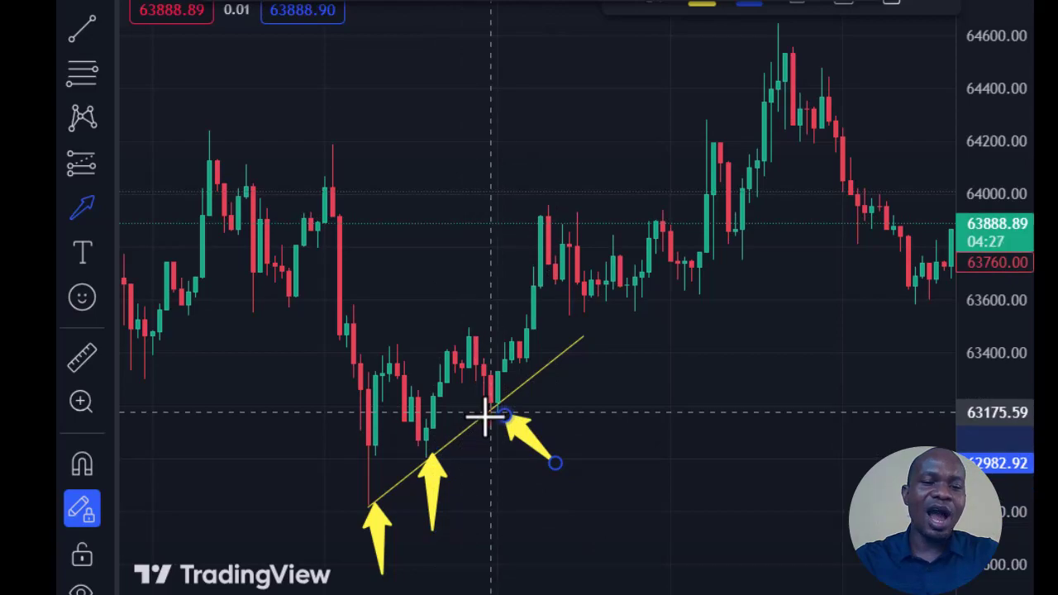
{"action": "left_click", "coordinate": [511, 418]}
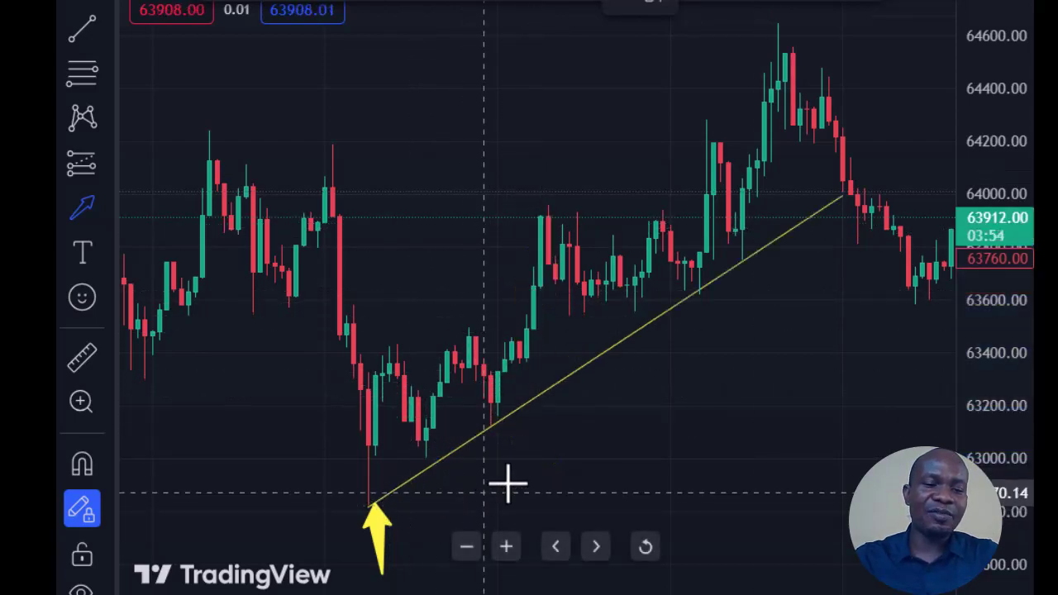
Place arrow markers at the second and third touches of the extended rising trend line.
{"action": "left_click", "coordinate": [548, 472]}
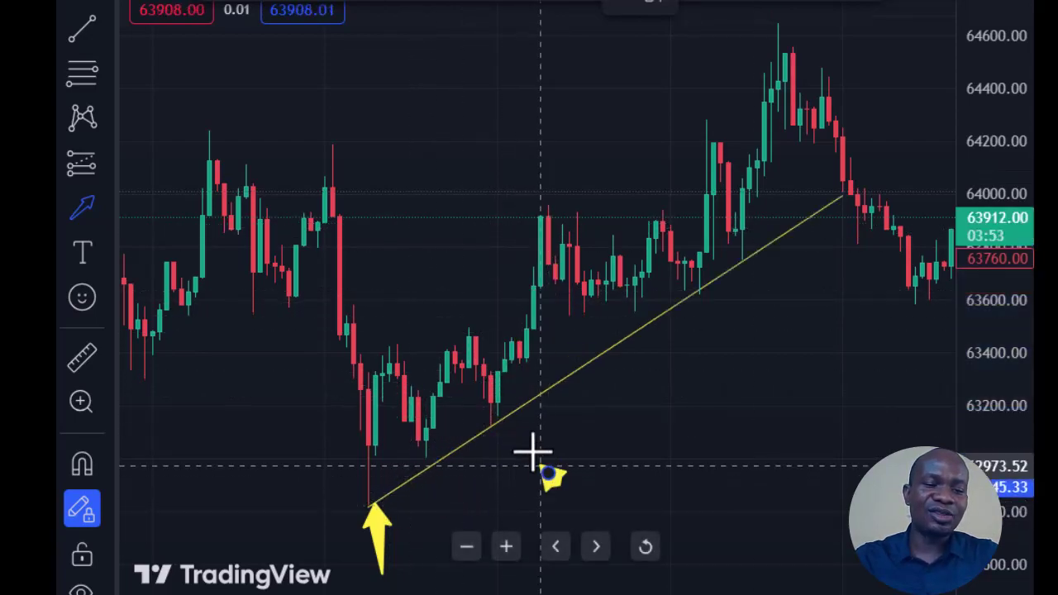
{"action": "left_click", "coordinate": [504, 416]}
{"action": "left_click", "coordinate": [763, 348]}
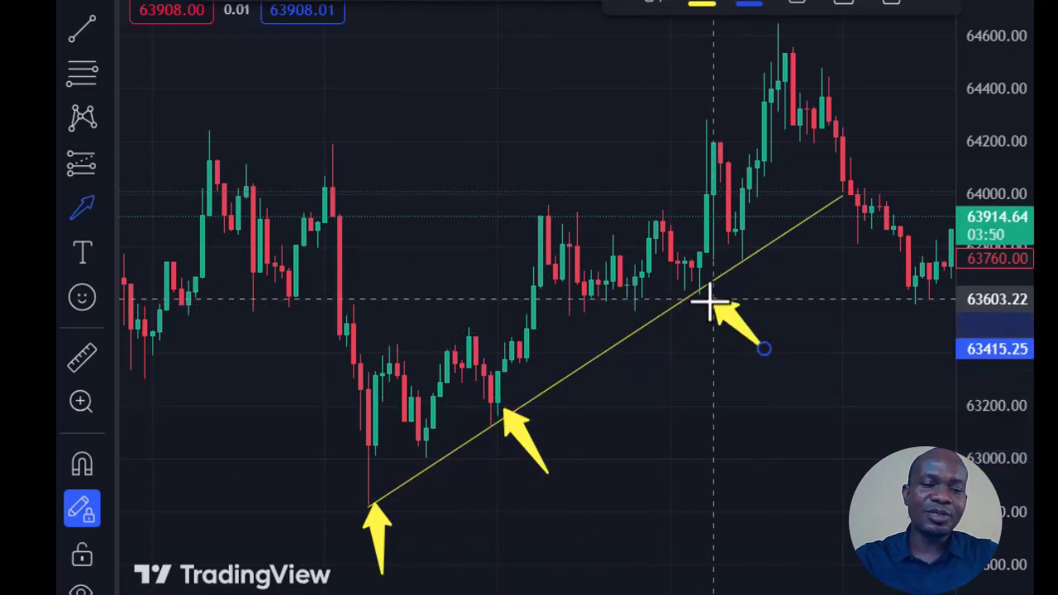
{"action": "left_click", "coordinate": [710, 299]}
Draw an arrow from the third touch at 63692.50 up to the peak at 64519.57, and delete it.
{"action": "left_click", "coordinate": [719, 276]}
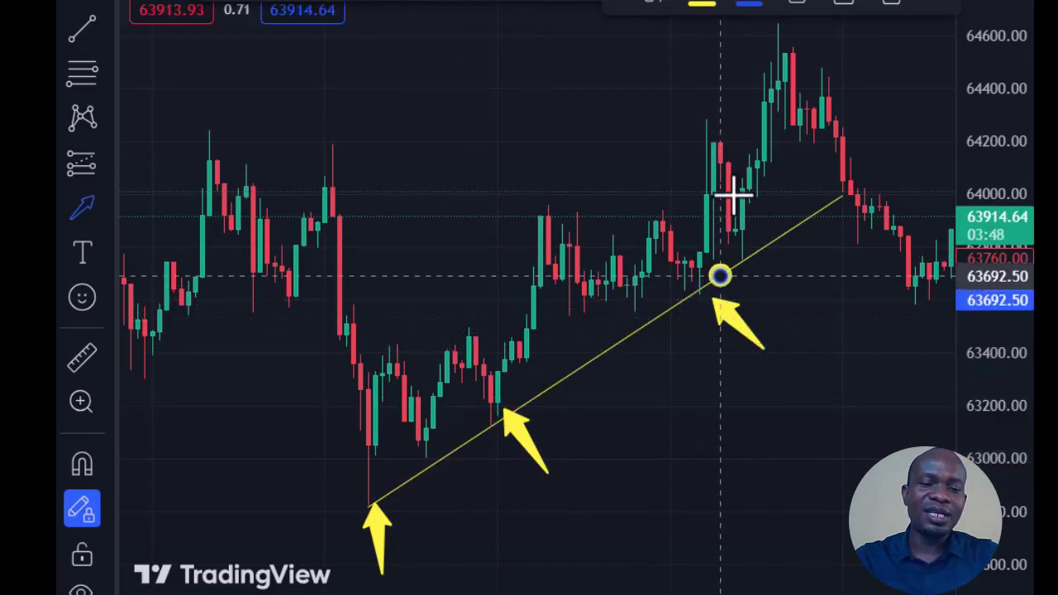
{"action": "left_click", "coordinate": [795, 58]}
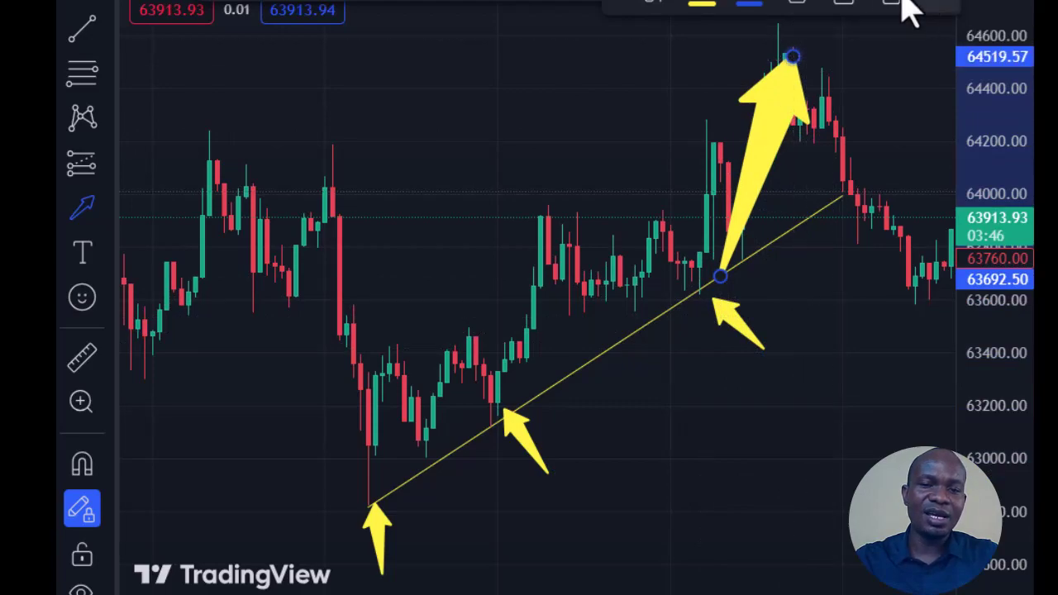
{"action": "left_click", "coordinate": [892, 4]}
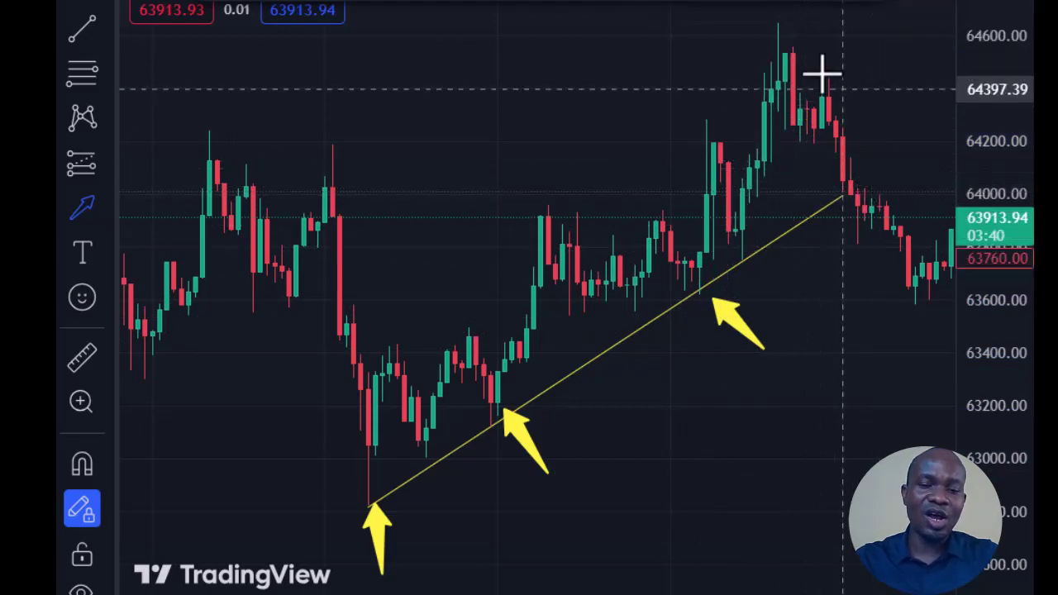
Draw an arrow from the peak at 64552.46 down to the trend line's end at 63993.25, and remove it.
{"action": "left_click", "coordinate": [799, 49]}
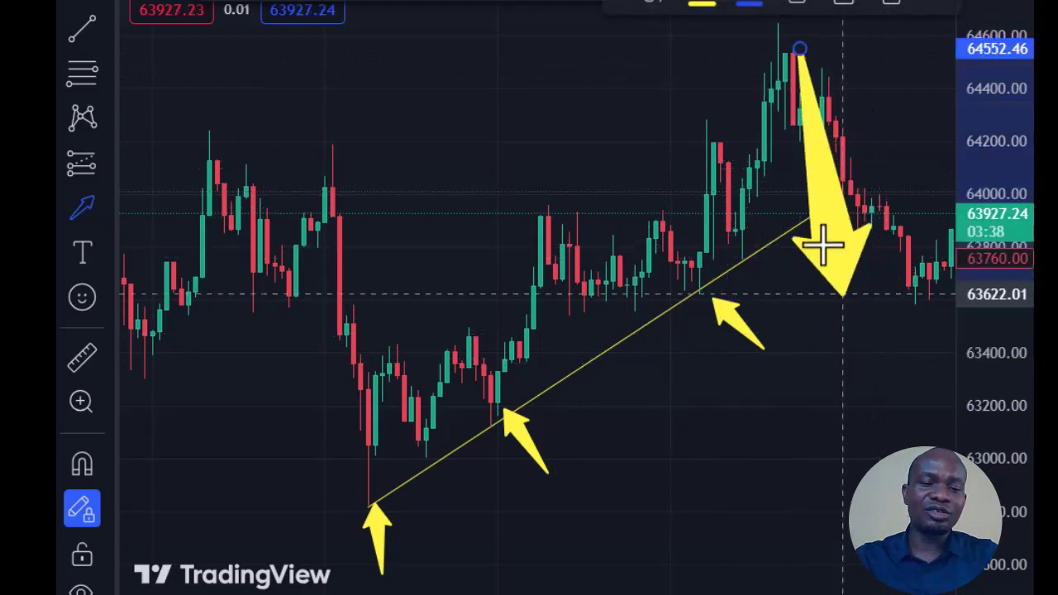
{"action": "left_click", "coordinate": [849, 196]}
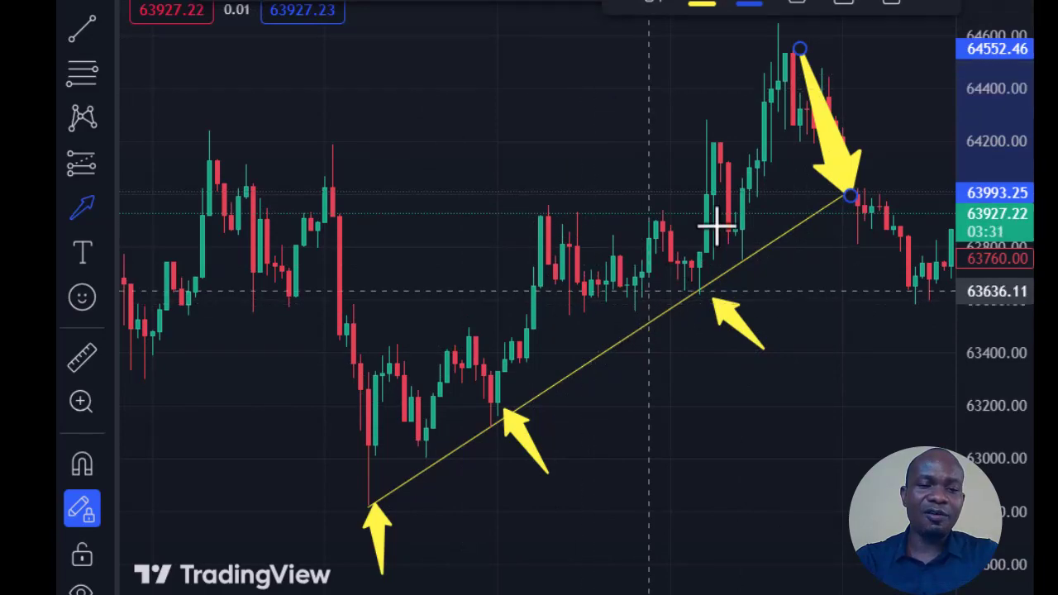
{"action": "left_click", "coordinate": [889, 5]}
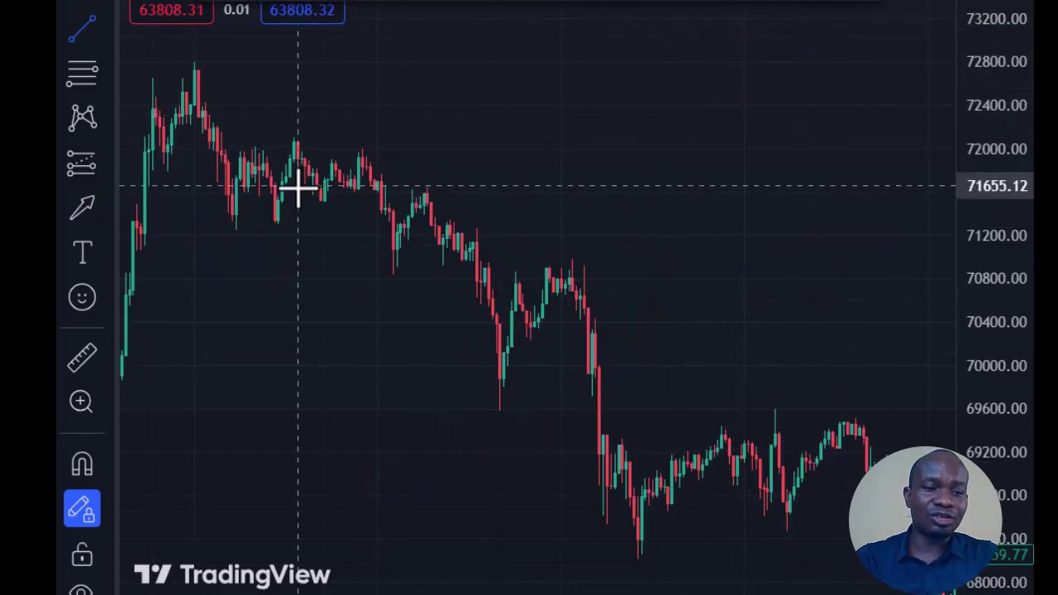
Draw a falling trend line from the peak at 72824.26 along the lower highs to 70394.28.
{"action": "left_click", "coordinate": [190, 59]}
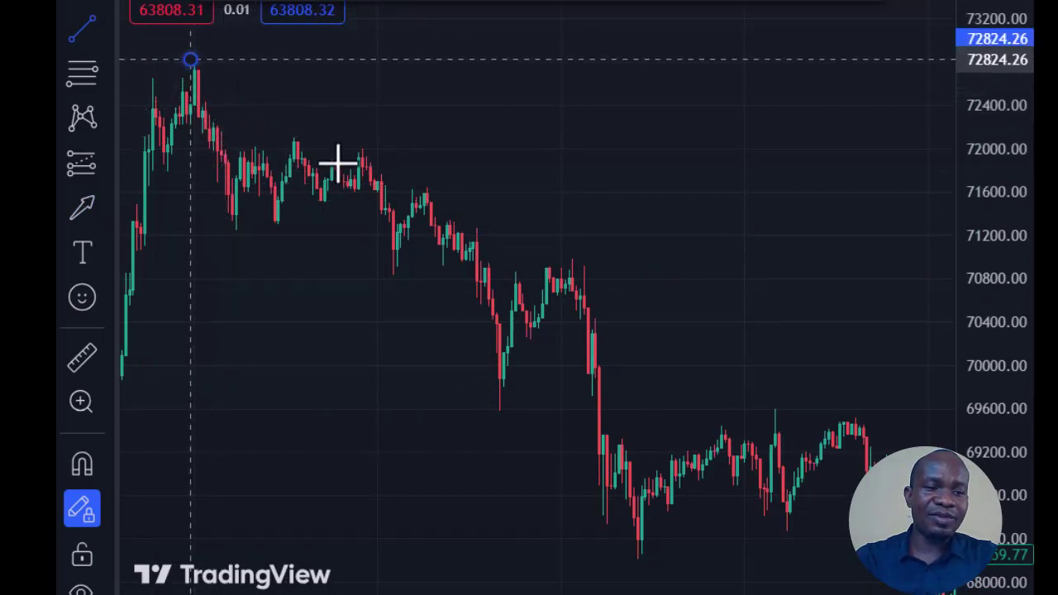
{"action": "left_click", "coordinate": [682, 323]}
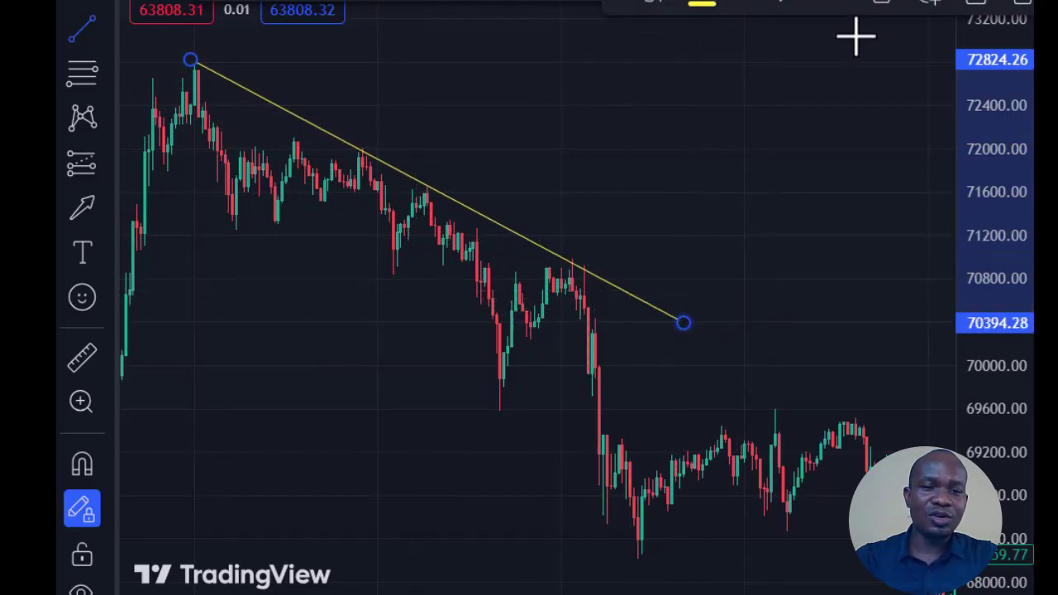
{"action": "left_click", "coordinate": [667, 52]}
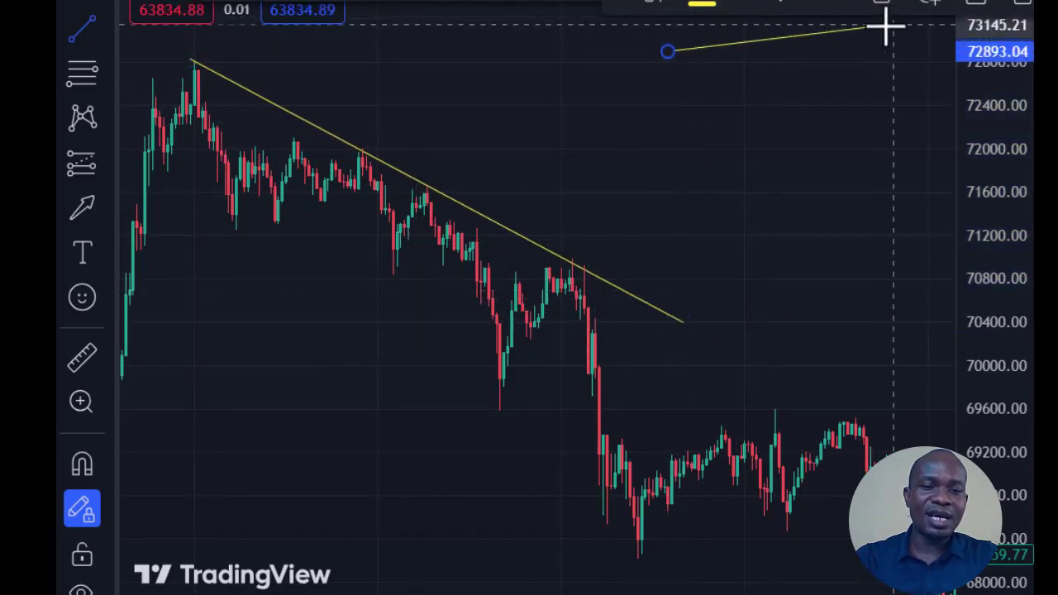
{"action": "left_click", "coordinate": [552, 146]}
{"action": "left_click", "coordinate": [1024, 9]}
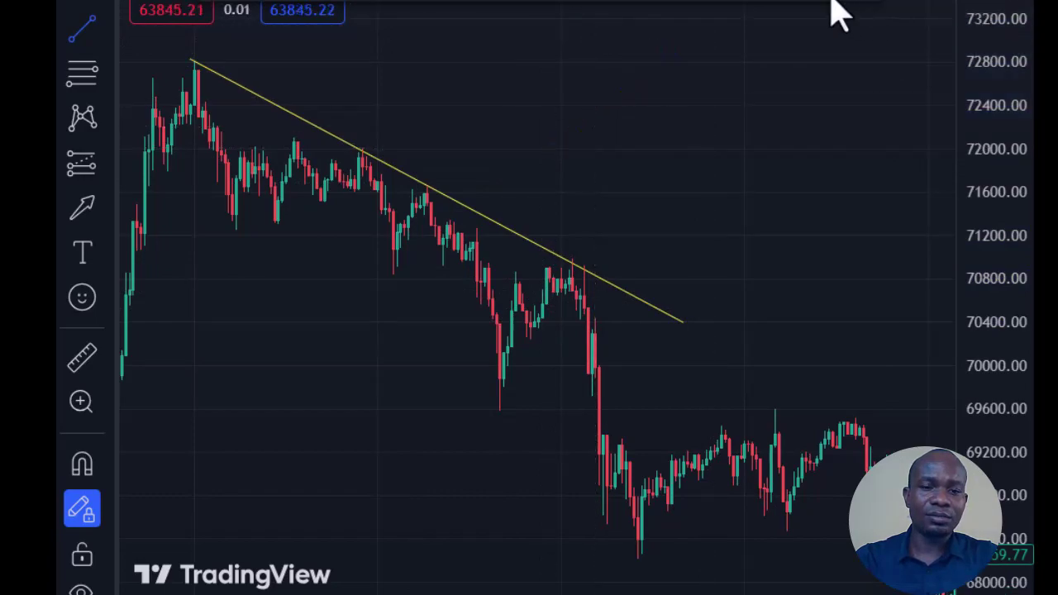
Mark three highs touching the falling trend line with arrows, and delete the large trial arrow along the drop.
{"action": "left_click", "coordinate": [82, 207]}
{"action": "left_click_drag", "start_coordinate": [248, 47], "coordinate": [200, 75]}
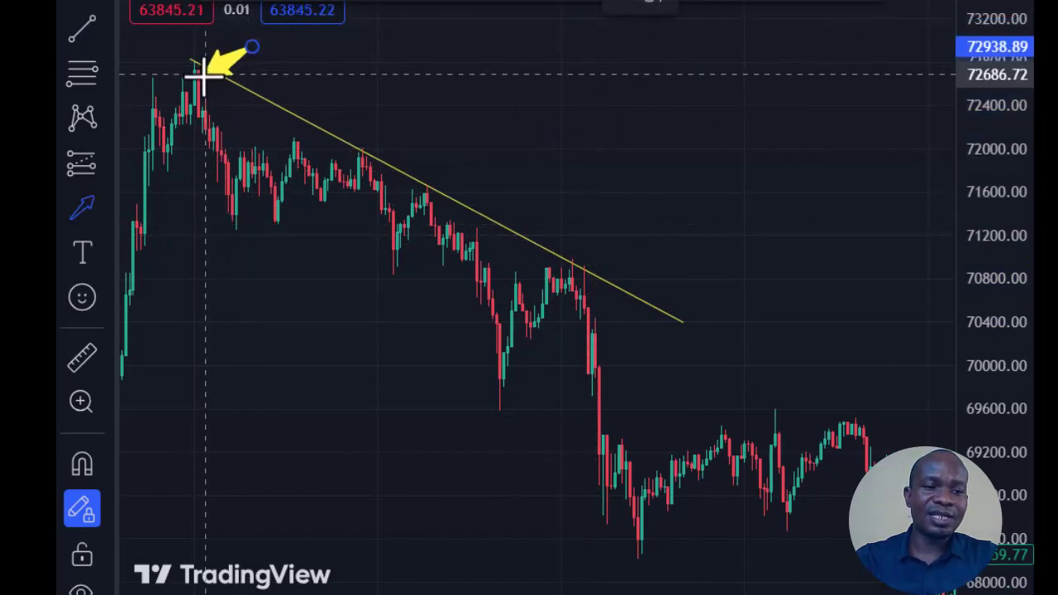
{"action": "left_click_drag", "start_coordinate": [435, 96], "coordinate": [374, 142]}
{"action": "mouse_move", "coordinate": [649, 201]}
{"action": "left_mouse_down"}
{"action": "mouse_move", "coordinate": [581, 251]}
{"action": "mouse_move", "coordinate": [573, 271]}
{"action": "mouse_move", "coordinate": [613, 558]}
{"action": "left_mouse_up"}
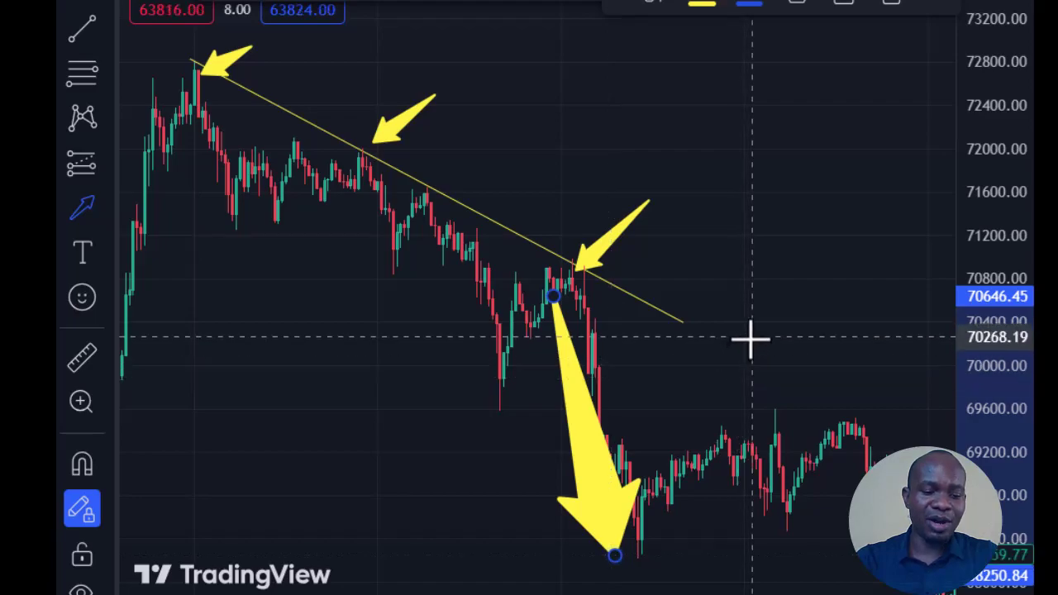
{"action": "key", "text": "Delete"}
Draw arrows for the drop from the early high at 72572.10 and the rise from 71036.16 to the falling line's second touch.
{"action": "scroll", "coordinate": [750, 337], "scroll_direction": "down", "scroll_amount": 1}
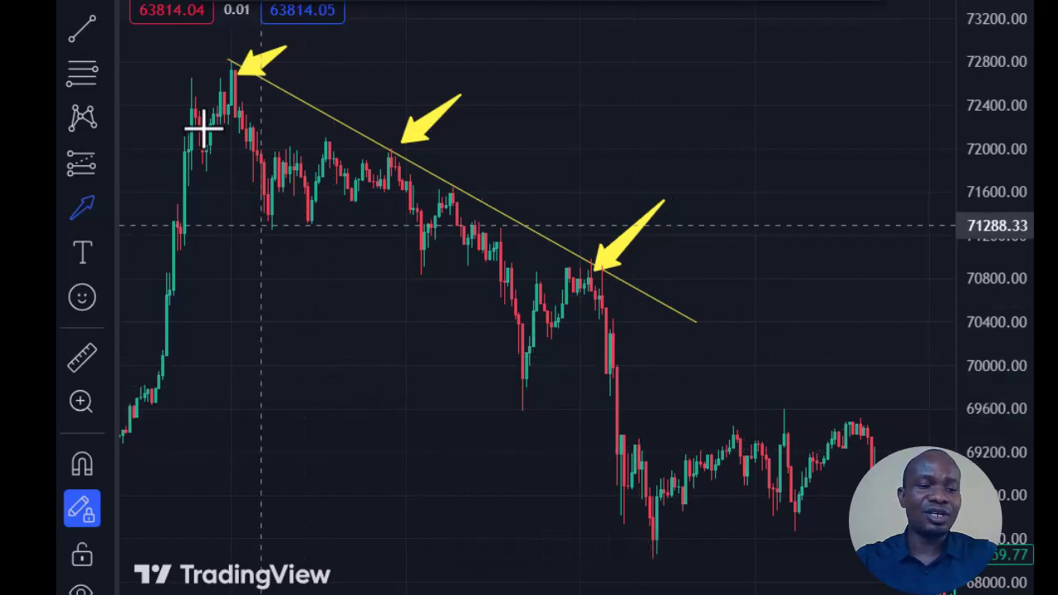
{"action": "left_click", "coordinate": [196, 86]}
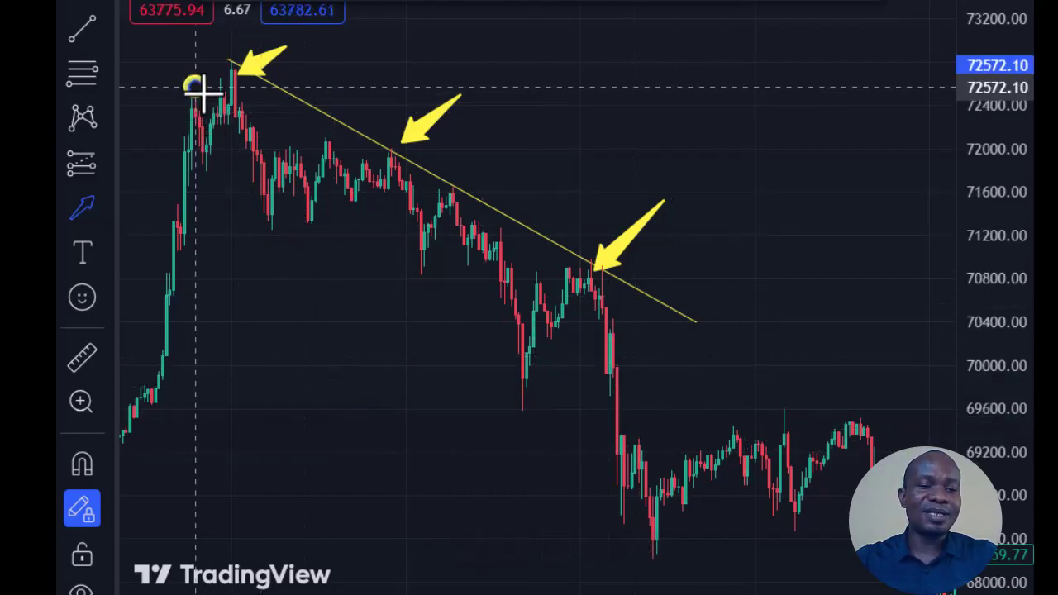
{"action": "left_click", "coordinate": [232, 243]}
{"action": "left_click", "coordinate": [250, 253]}
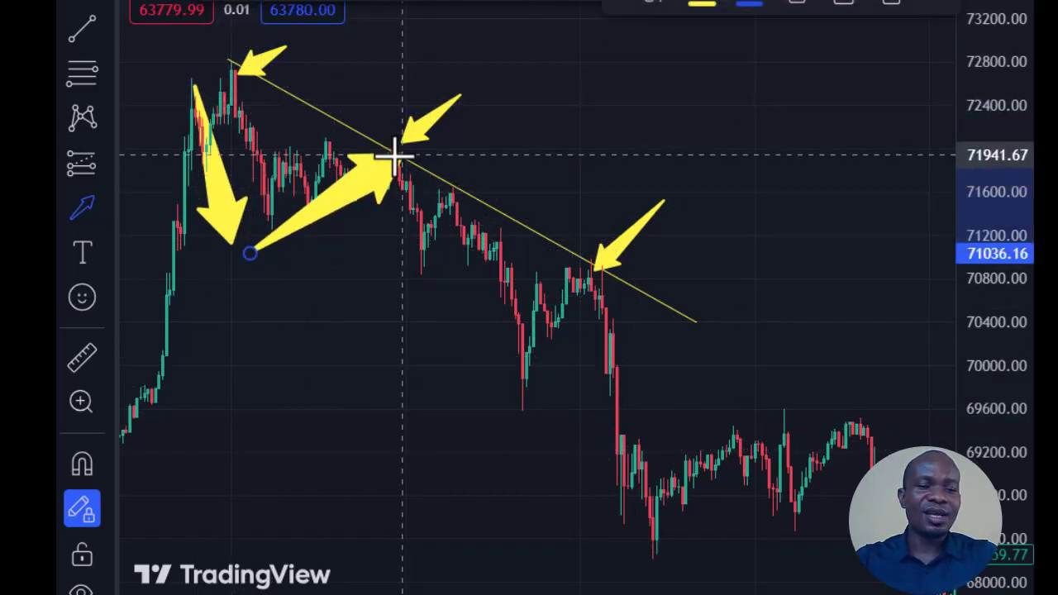
{"action": "left_click", "coordinate": [396, 152]}
Draw an arrow for the drop from 72090.68 to 70772.53, and a smaller, nearly horizontal arrow pointing at the low after the second touch.
{"action": "left_click", "coordinate": [405, 137]}
{"action": "left_click", "coordinate": [468, 284]}
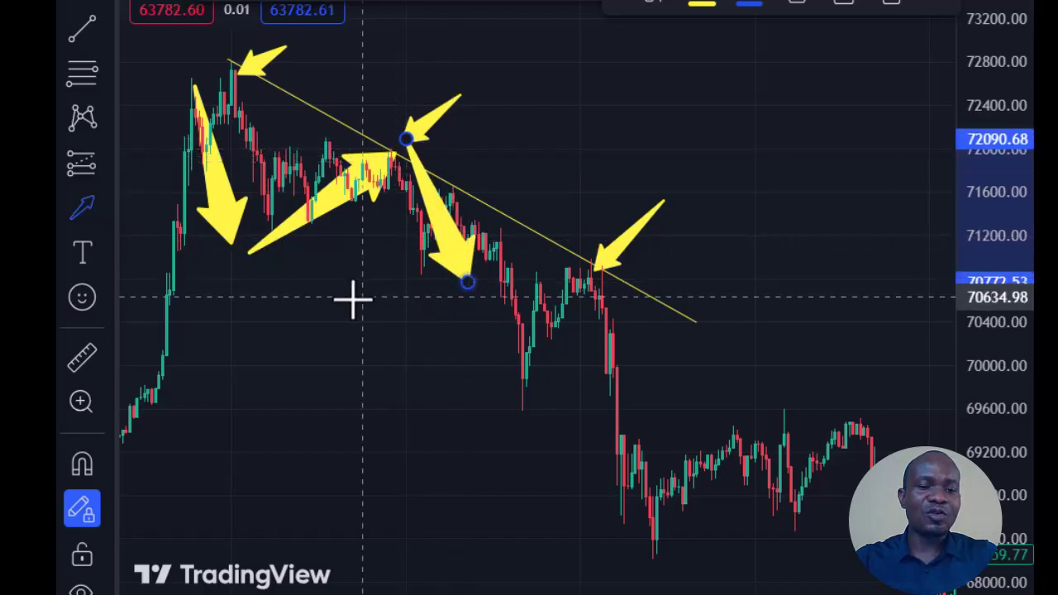
{"action": "left_click", "coordinate": [305, 296]}
{"action": "left_click", "coordinate": [413, 282]}
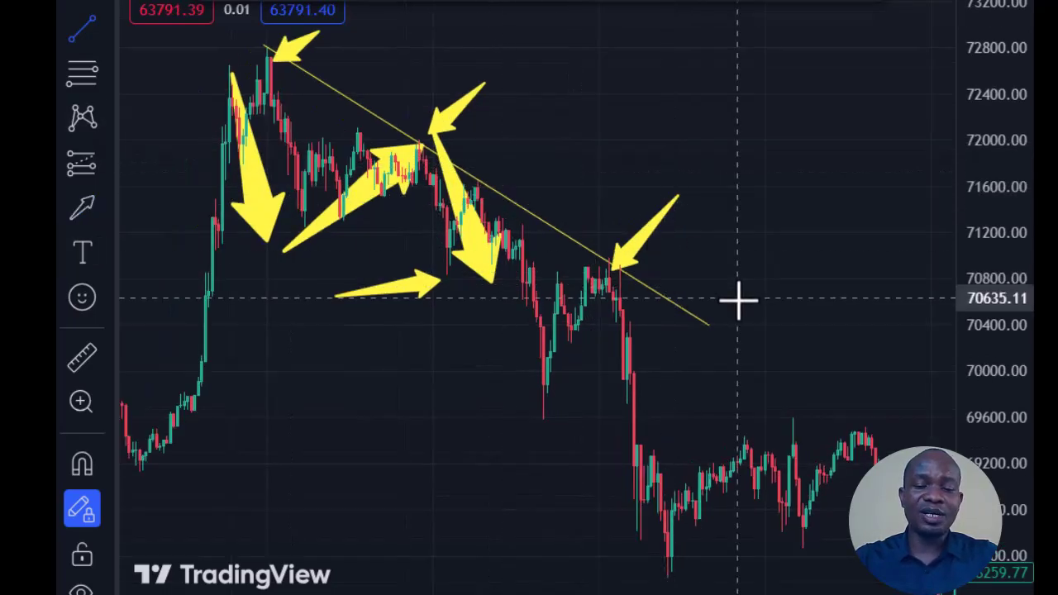
Draw a rising trend line across the first peaks from 72647.15 to 73023.73.
{"action": "left_click", "coordinate": [212, 65]}
{"action": "left_click", "coordinate": [411, 21]}
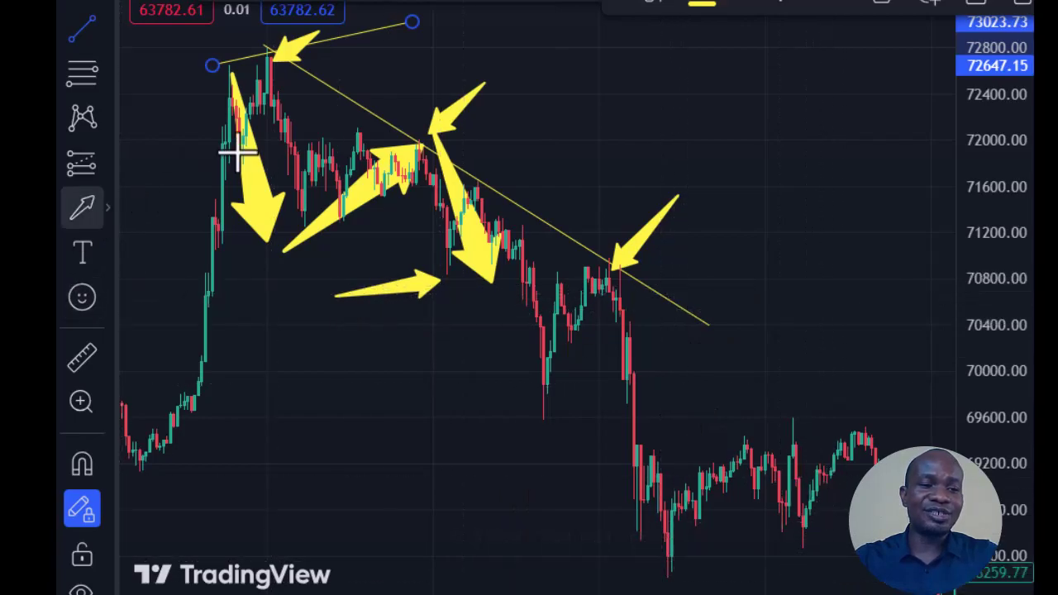
Brush freehand curves extending the falling trend line, over the highs, under the lowest low and as two humps, and circle the third touch.
{"action": "key", "text": "alt+b"}
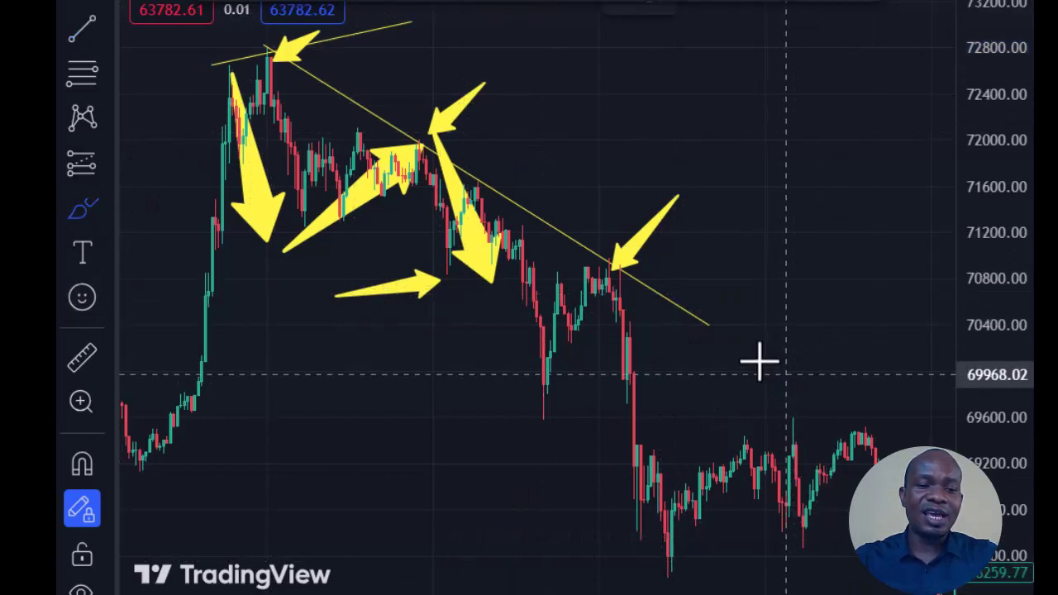
{"action": "mouse_move", "coordinate": [694, 312]}
{"action": "left_mouse_down"}
{"action": "mouse_move", "coordinate": [882, 450]}
{"action": "mouse_move", "coordinate": [904, 401]}
{"action": "mouse_move", "coordinate": [913, 462]}
{"action": "left_mouse_up"}
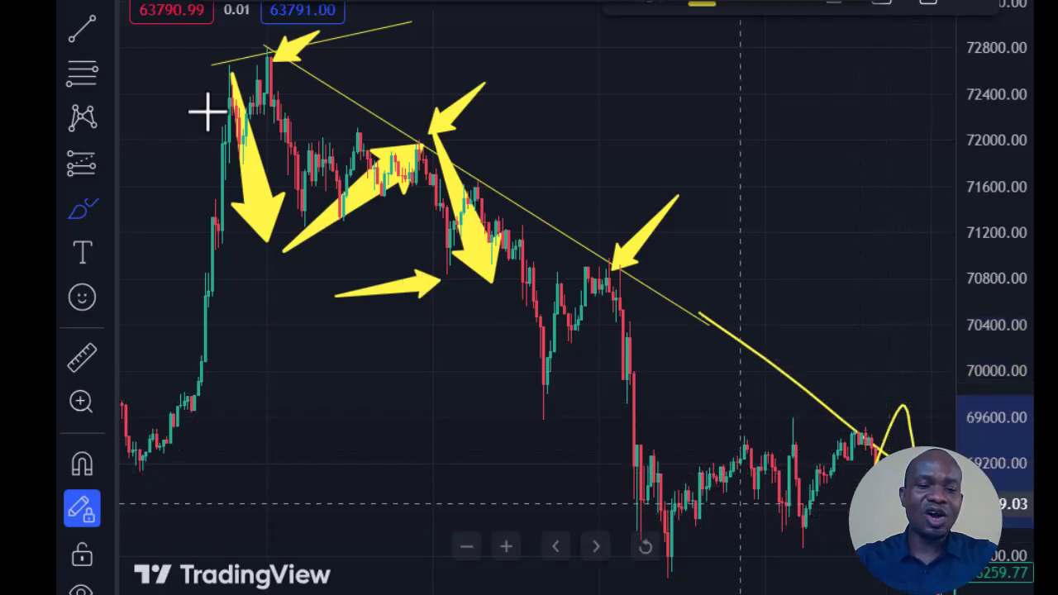
{"action": "mouse_move", "coordinate": [212, 58]}
{"action": "left_mouse_down"}
{"action": "mouse_move", "coordinate": [276, 53]}
{"action": "mouse_move", "coordinate": [543, 88]}
{"action": "left_mouse_up"}
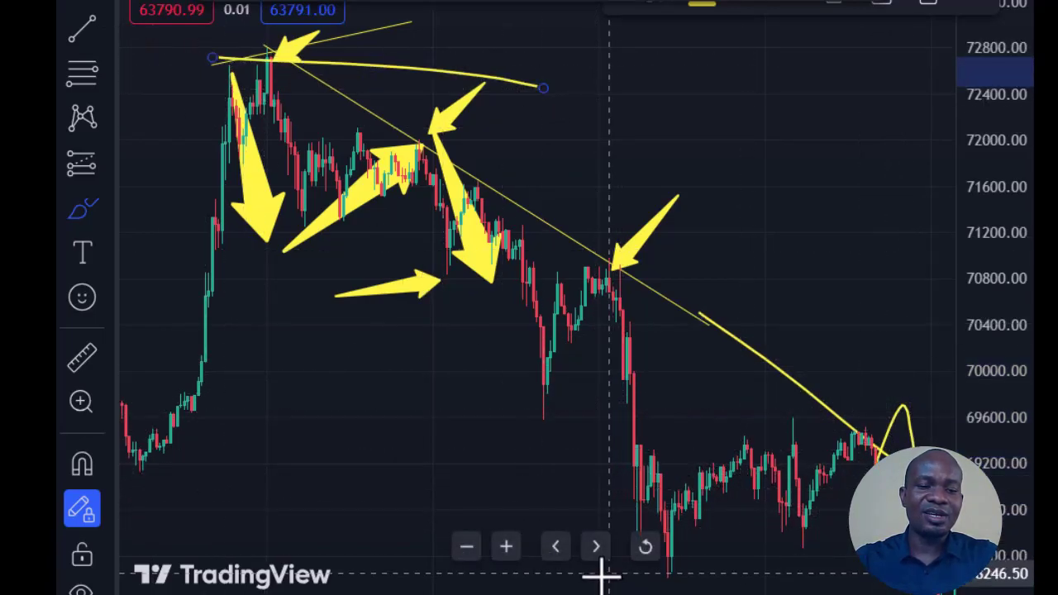
{"action": "left_click_drag", "start_coordinate": [612, 584], "coordinate": [764, 557]}
{"action": "mouse_move", "coordinate": [858, 472]}
{"action": "left_mouse_down"}
{"action": "mouse_move", "coordinate": [887, 154]}
{"action": "mouse_move", "coordinate": [956, 404]}
{"action": "left_mouse_up"}
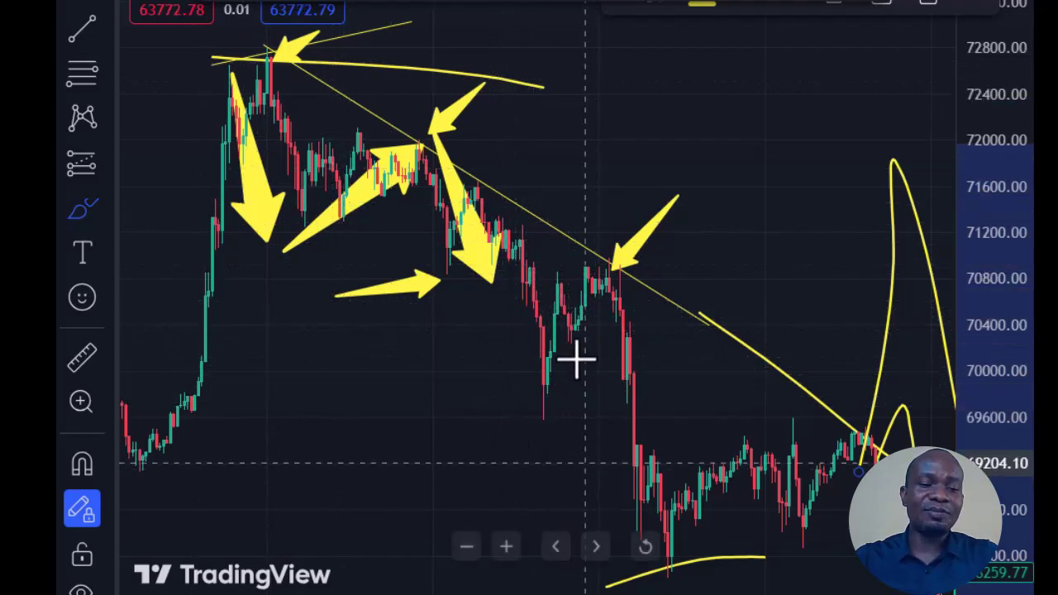
{"action": "left_click_drag", "start_coordinate": [614, 303], "coordinate": [632, 267]}
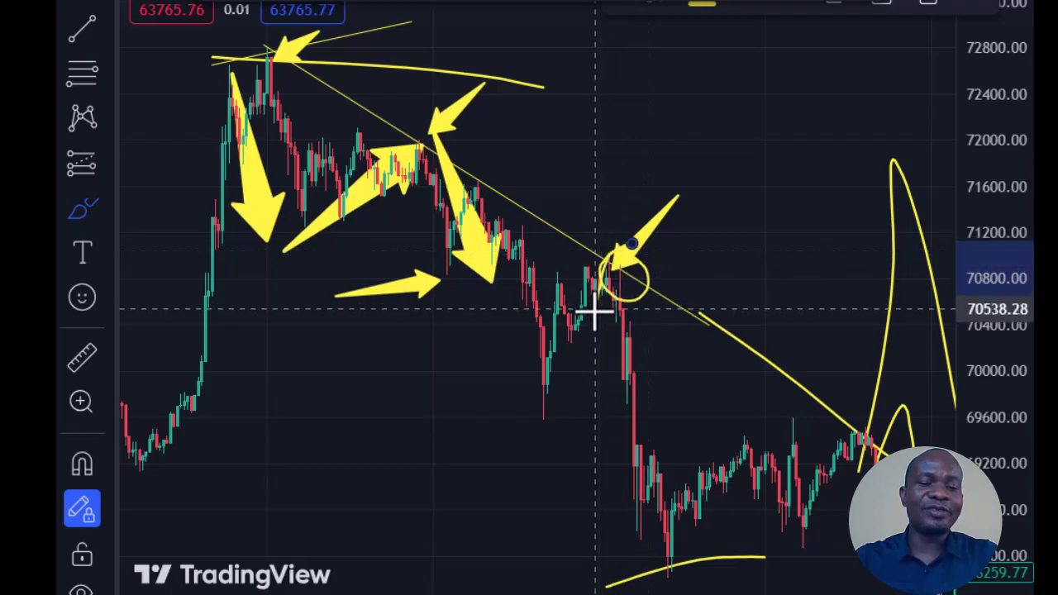